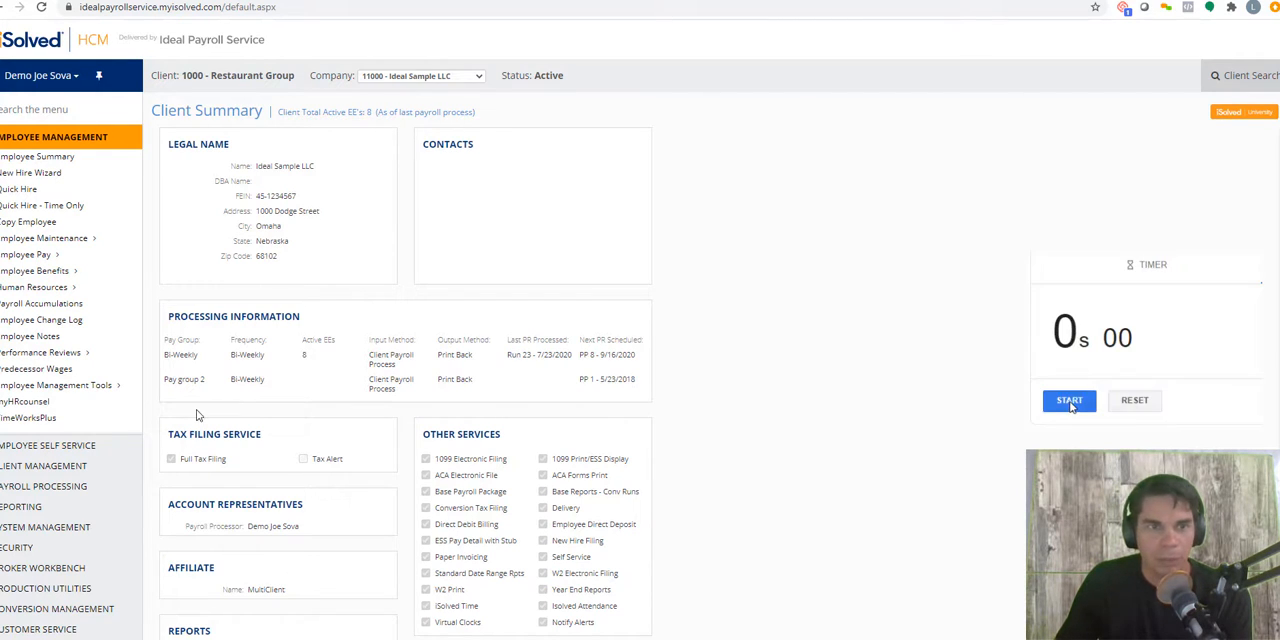
Step: Lock the current pay period's timecards and commit them with warnings ignored in Close Pay Period
{"action": "left_click", "coordinate": [40, 487]}
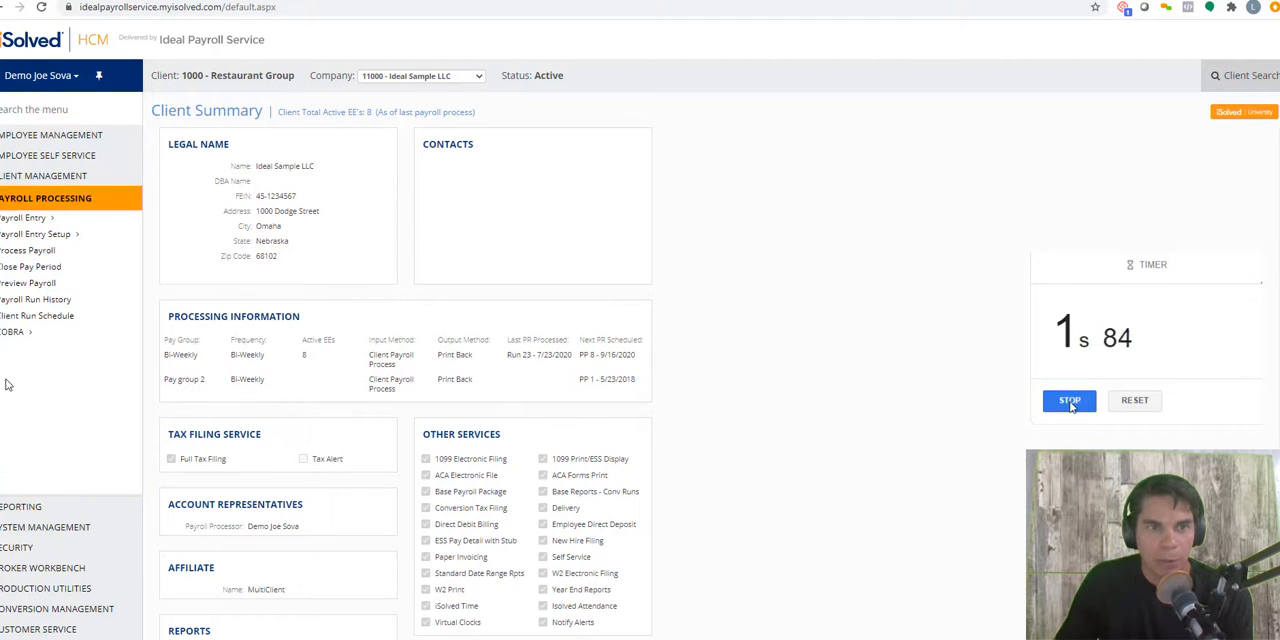
{"action": "left_click", "coordinate": [52, 270]}
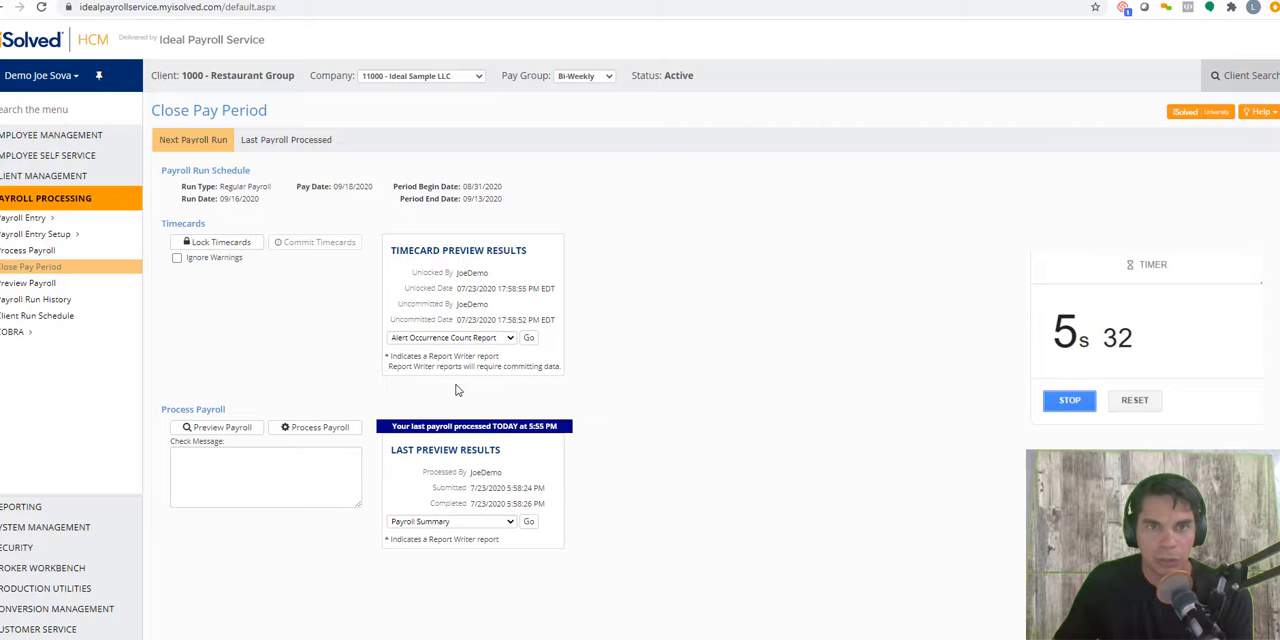
{"action": "left_click", "coordinate": [210, 243]}
{"action": "left_click", "coordinate": [177, 258]}
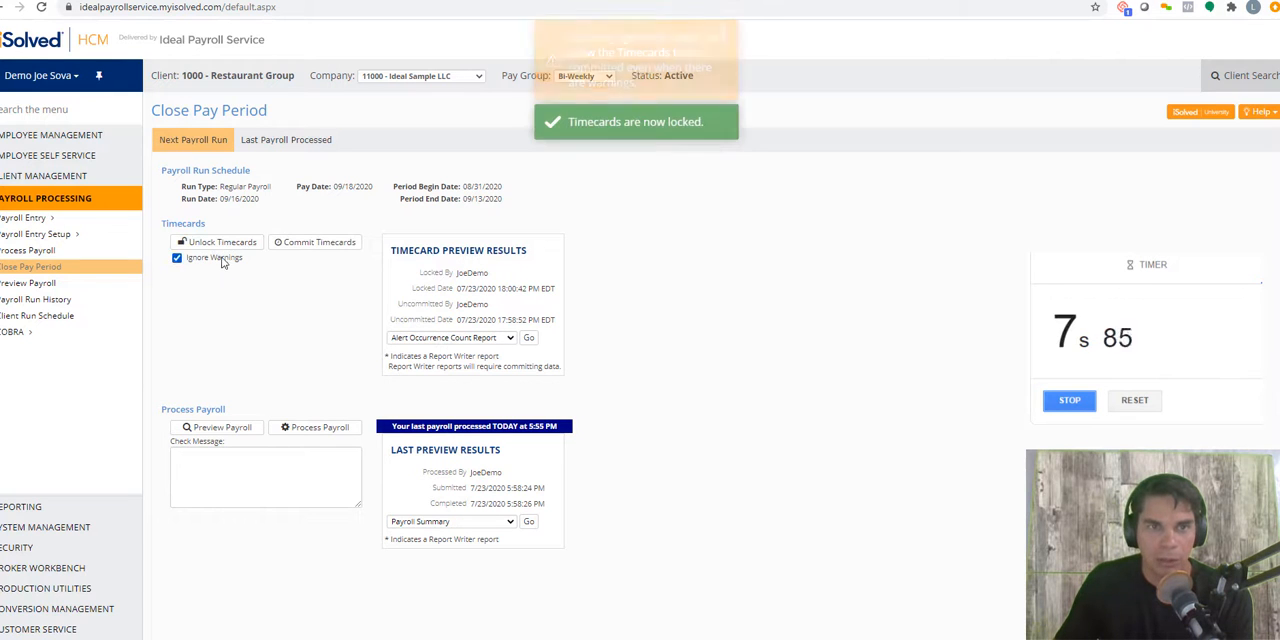
{"action": "left_click", "coordinate": [292, 244]}
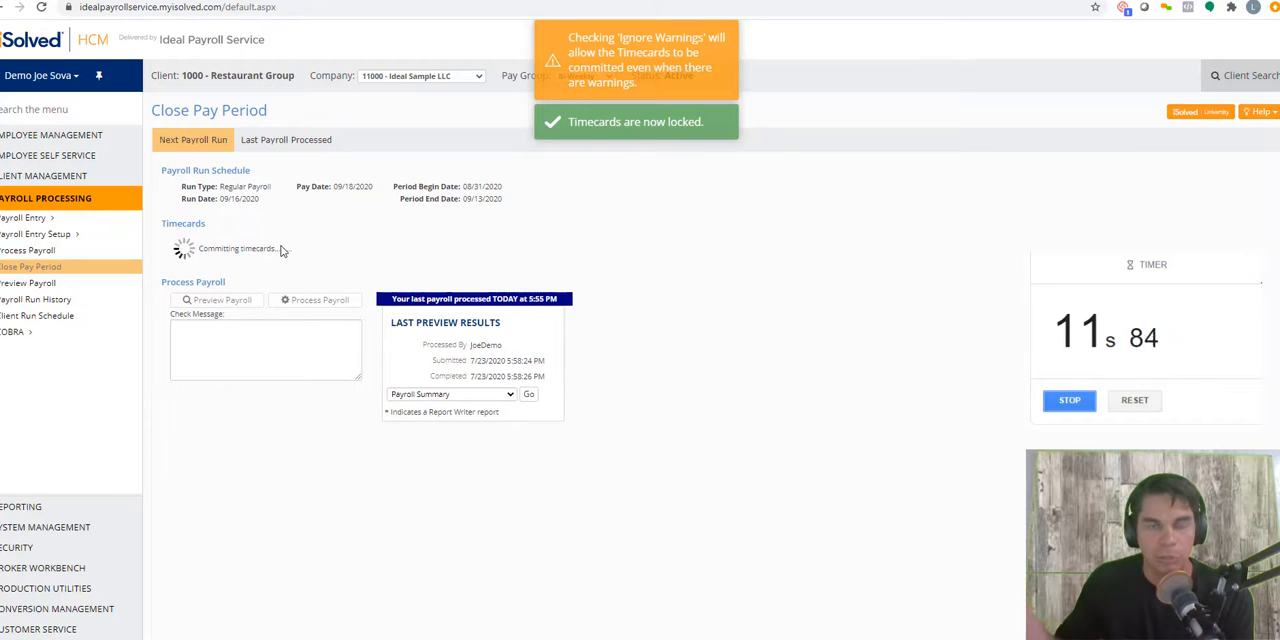
Step: In the Time Entry Grid, enter 8 vacation hours for the fourth listed employee and 9 regular hours for the fifth
{"action": "left_click", "coordinate": [37, 219]}
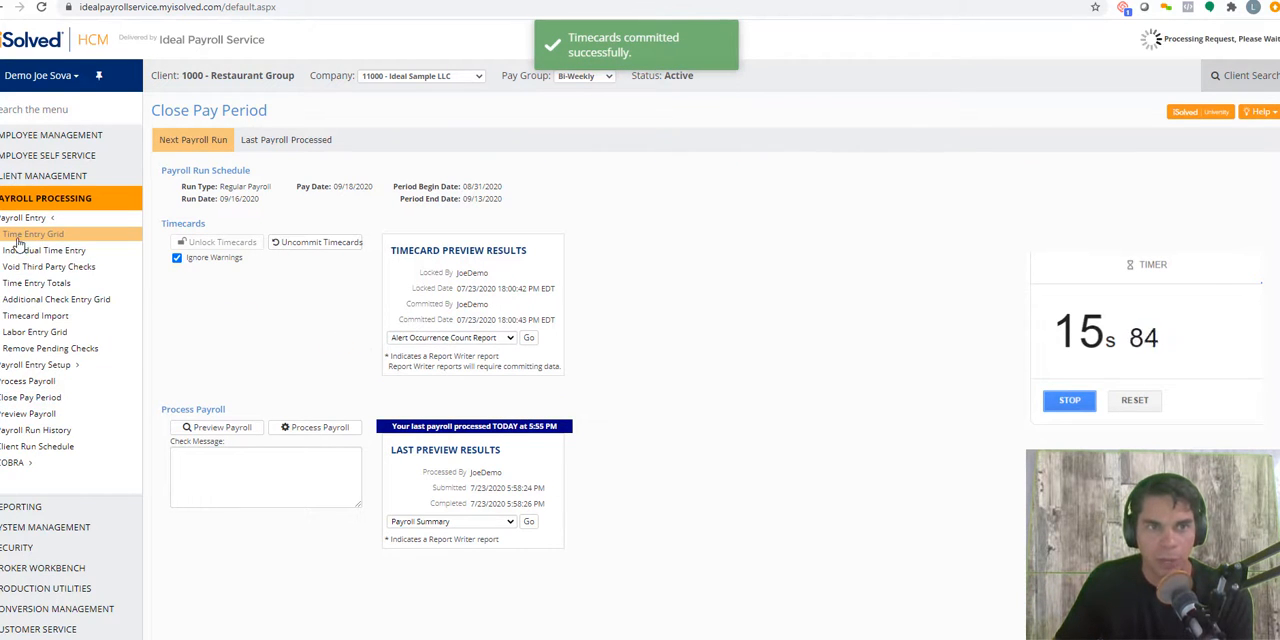
{"action": "left_click", "coordinate": [30, 234]}
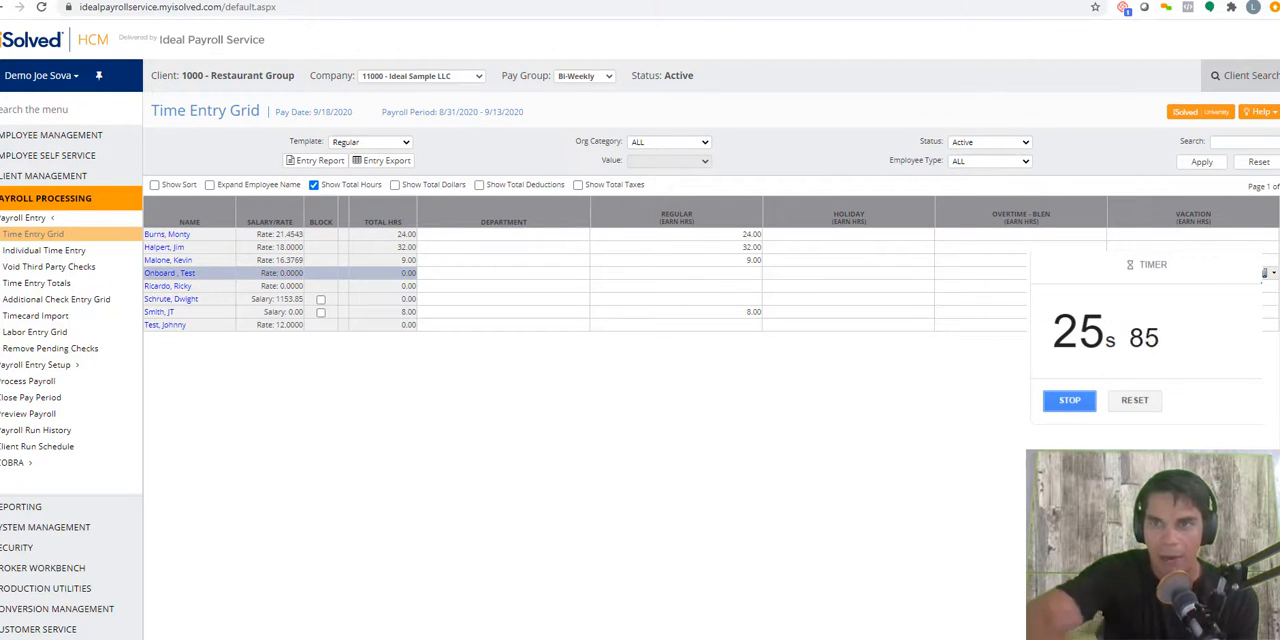
{"action": "left_click", "coordinate": [750, 287]}
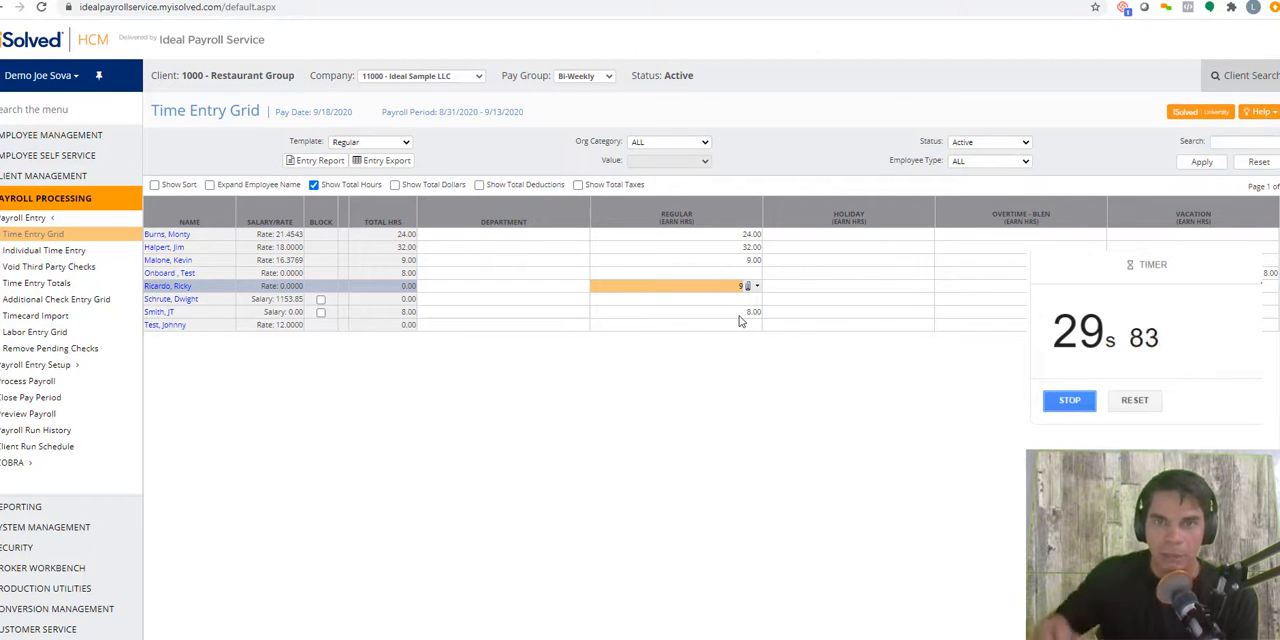
{"action": "type", "text": "9"}
{"action": "left_click", "coordinate": [730, 303]}
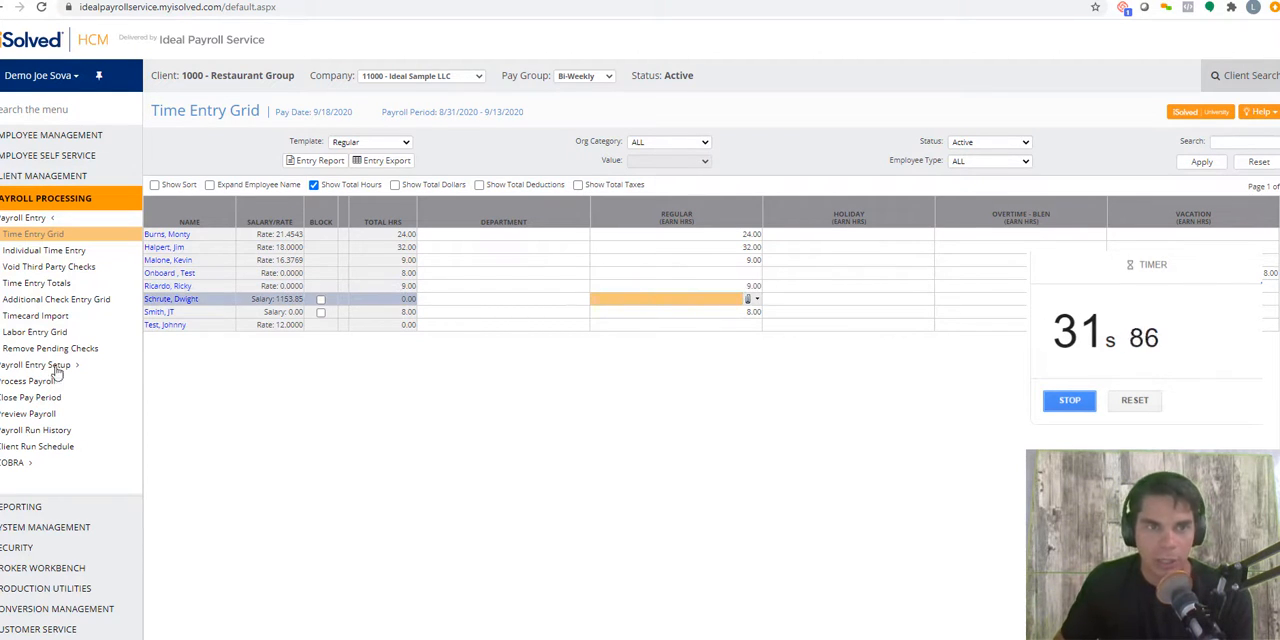
Step: Generate the payroll preview from Close Pay Period and open its Payroll Register report
{"action": "left_click", "coordinate": [37, 400]}
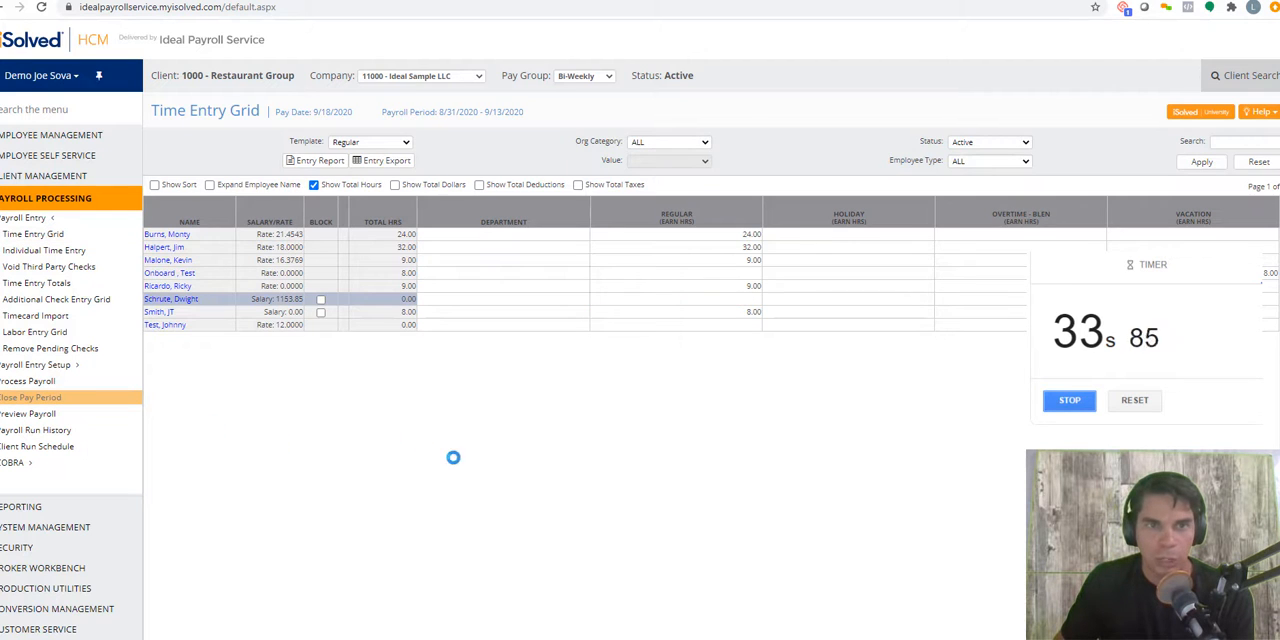
{"action": "left_click", "coordinate": [250, 430]}
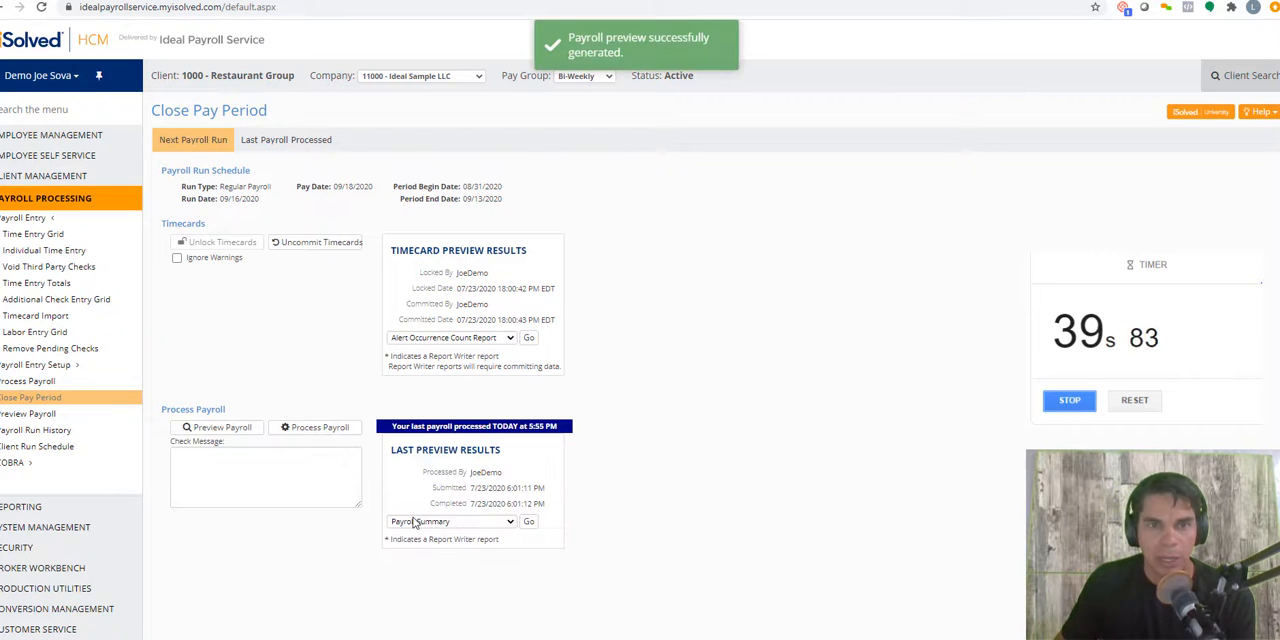
{"action": "left_click", "coordinate": [415, 521]}
{"action": "left_click", "coordinate": [430, 152]}
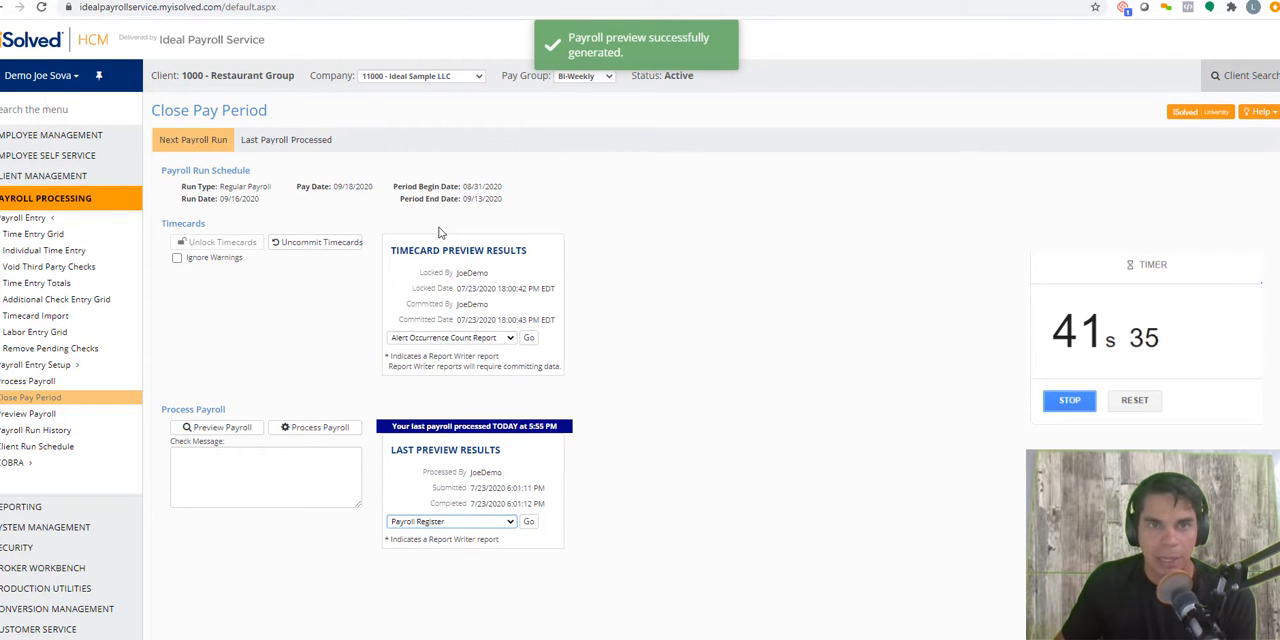
{"action": "left_click", "coordinate": [529, 521]}
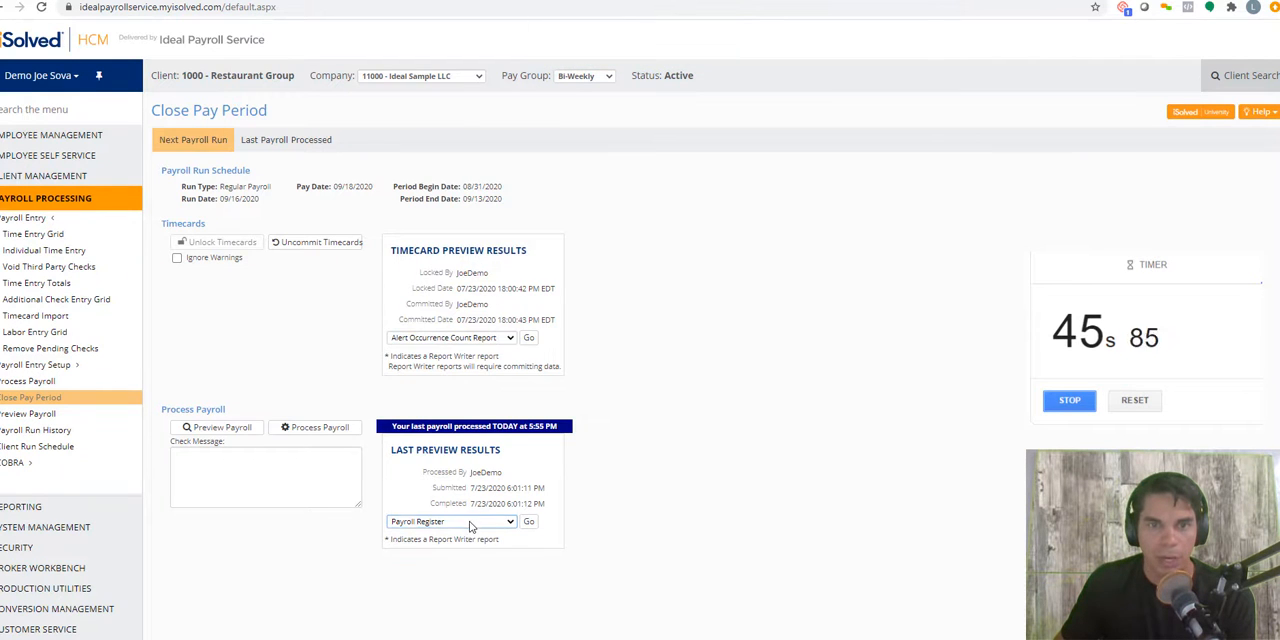
Step: Review the Payroll Register preview, checking each employee's hours, earnings and taxes and the company total, and return to Close Pay Period
{"action": "left_click", "coordinate": [472, 523]}
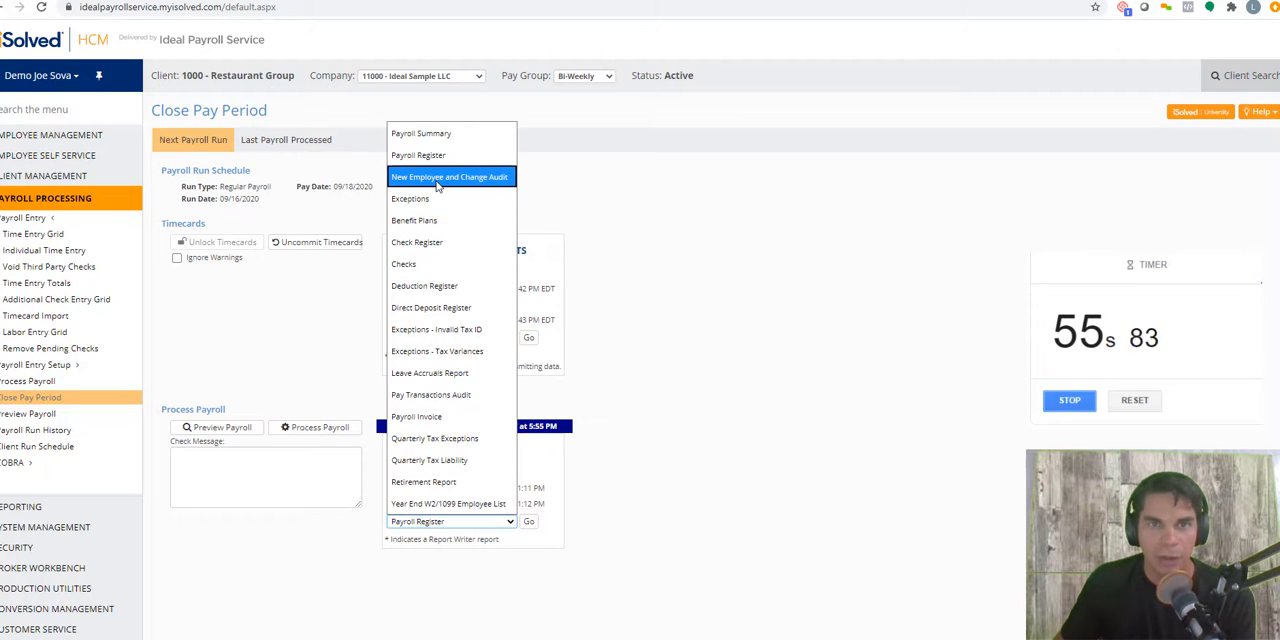
{"action": "left_click", "coordinate": [760, 244]}
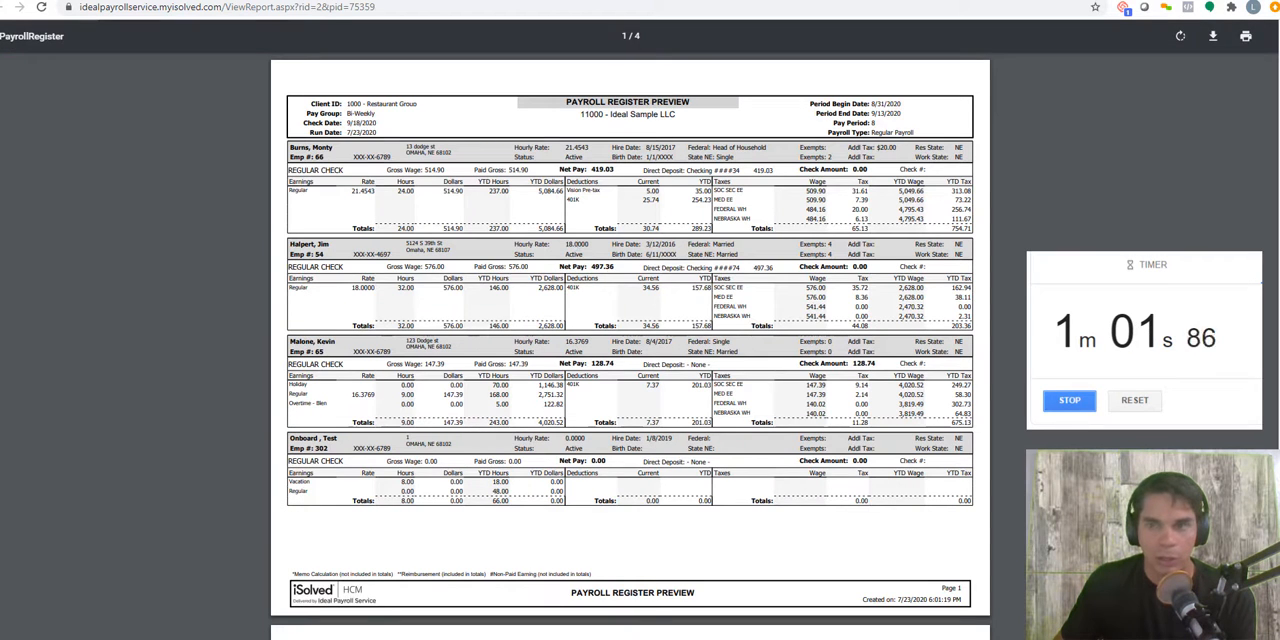
{"action": "key", "text": "ctrl+plus"}
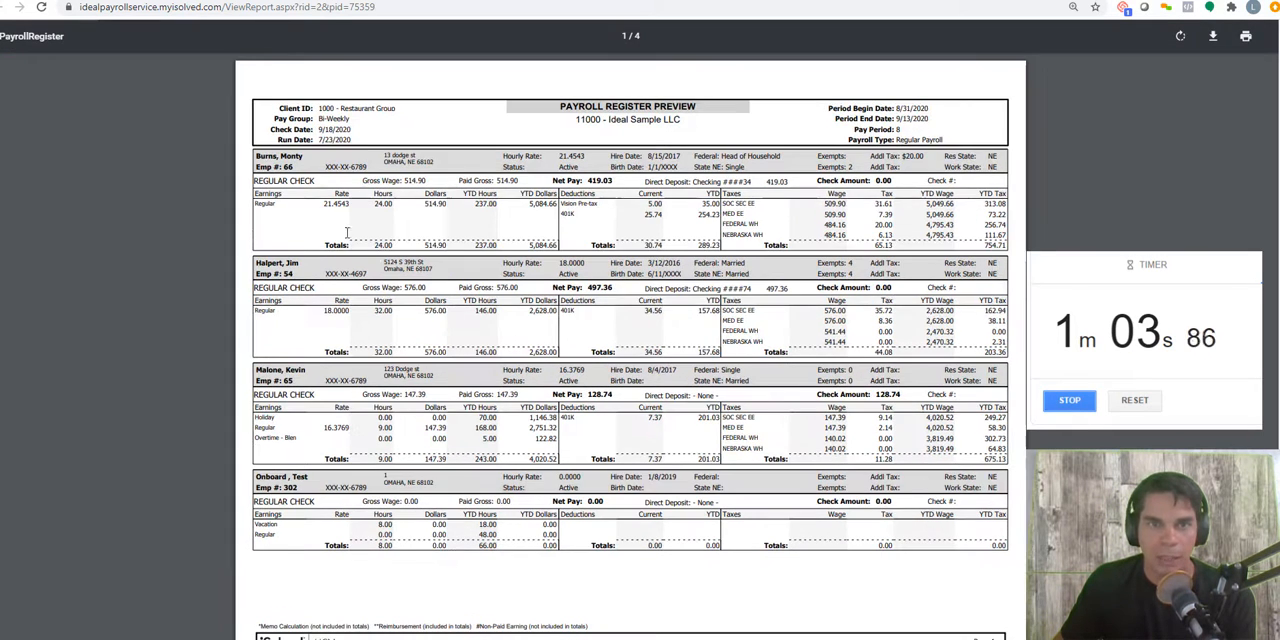
{"action": "key", "text": "ctrl+plus"}
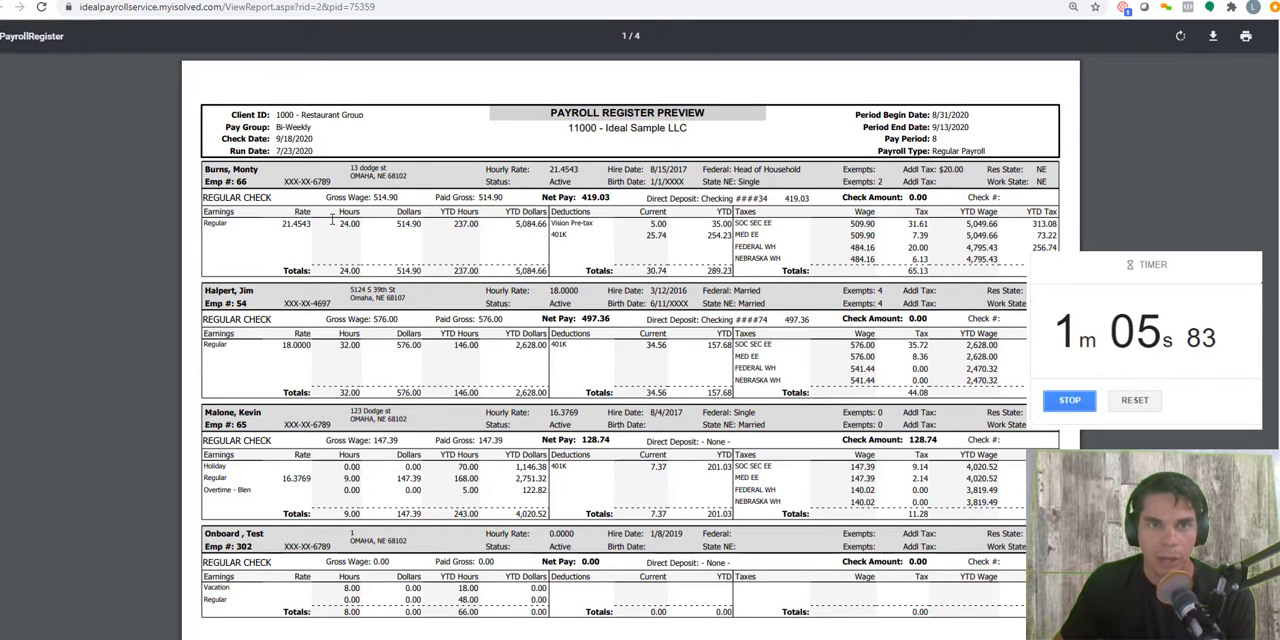
{"action": "scroll", "coordinate": [272, 291], "scroll_direction": "down", "scroll_amount": 1}
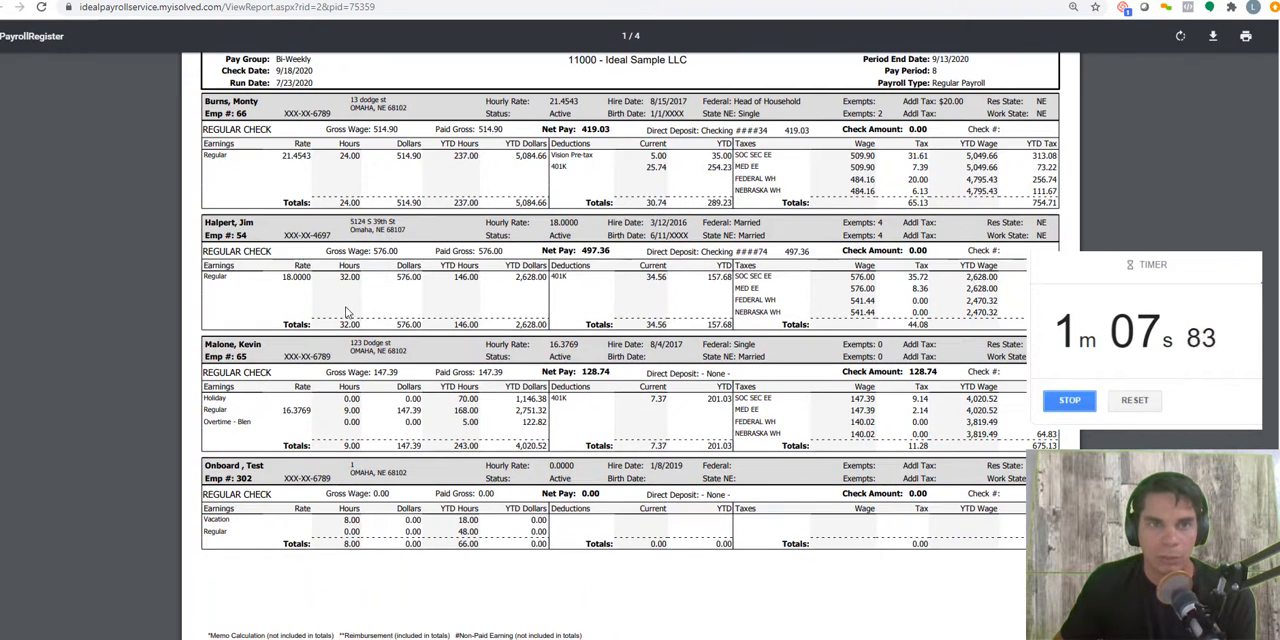
{"action": "scroll", "coordinate": [340, 325], "scroll_direction": "down", "scroll_amount": 2}
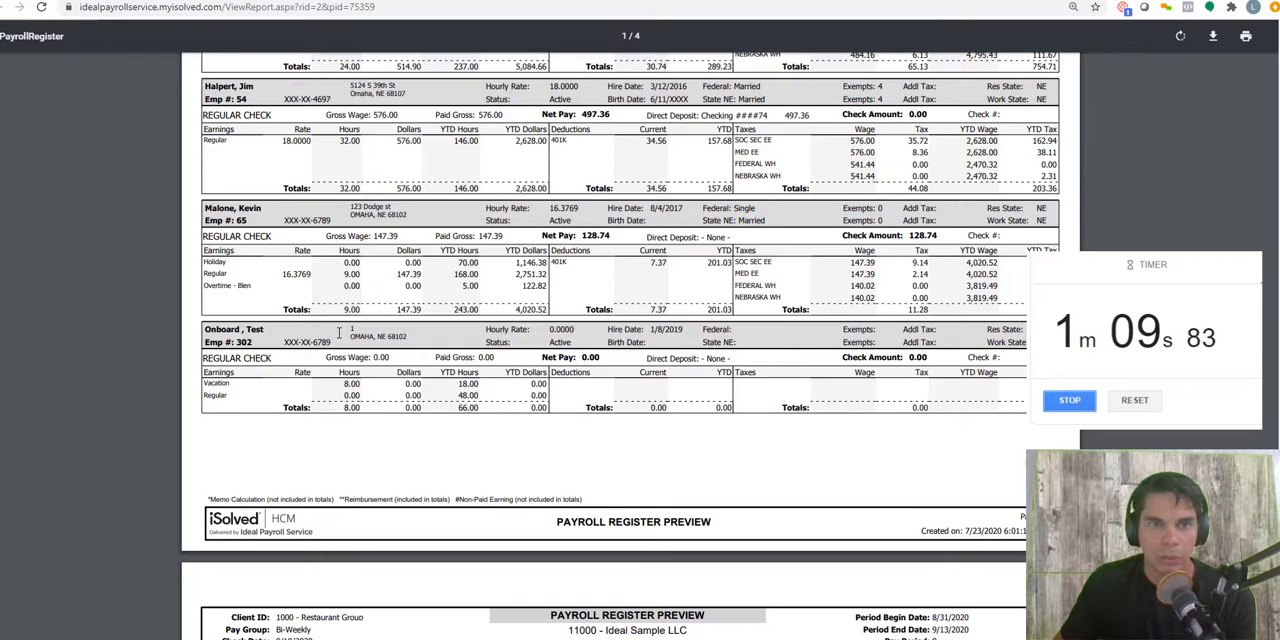
{"action": "scroll", "coordinate": [340, 333], "scroll_direction": "down", "scroll_amount": 7}
{"action": "scroll", "coordinate": [343, 367], "scroll_direction": "down", "scroll_amount": 1}
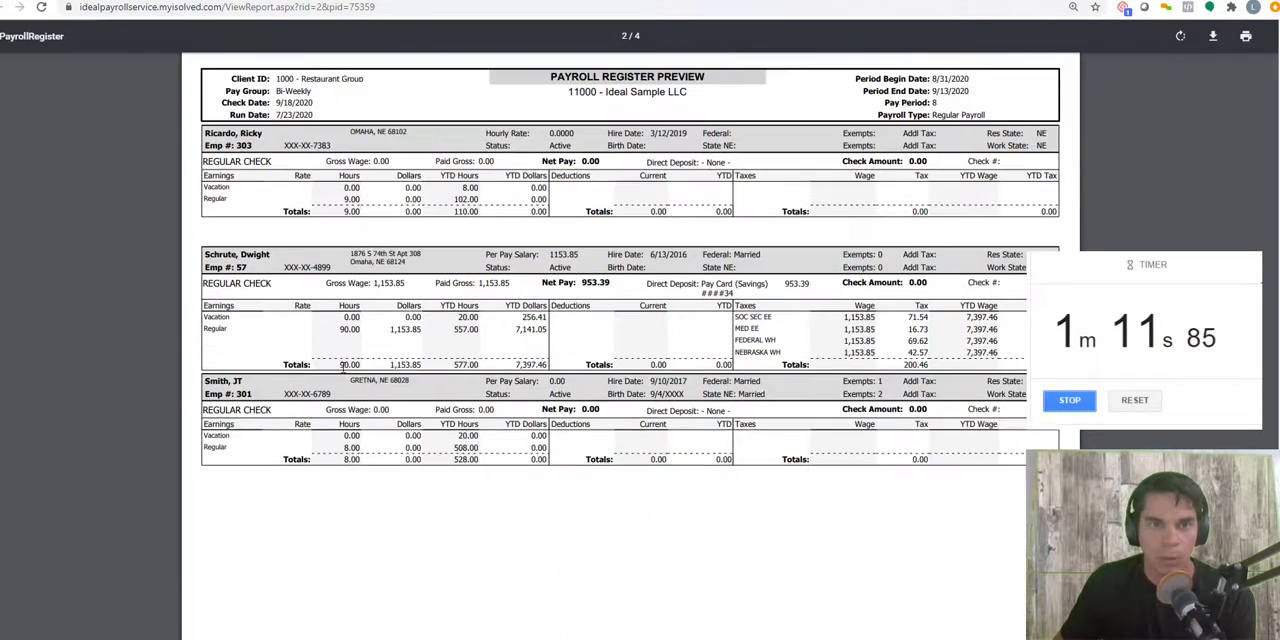
{"action": "scroll", "coordinate": [343, 367], "scroll_direction": "down", "scroll_amount": 8}
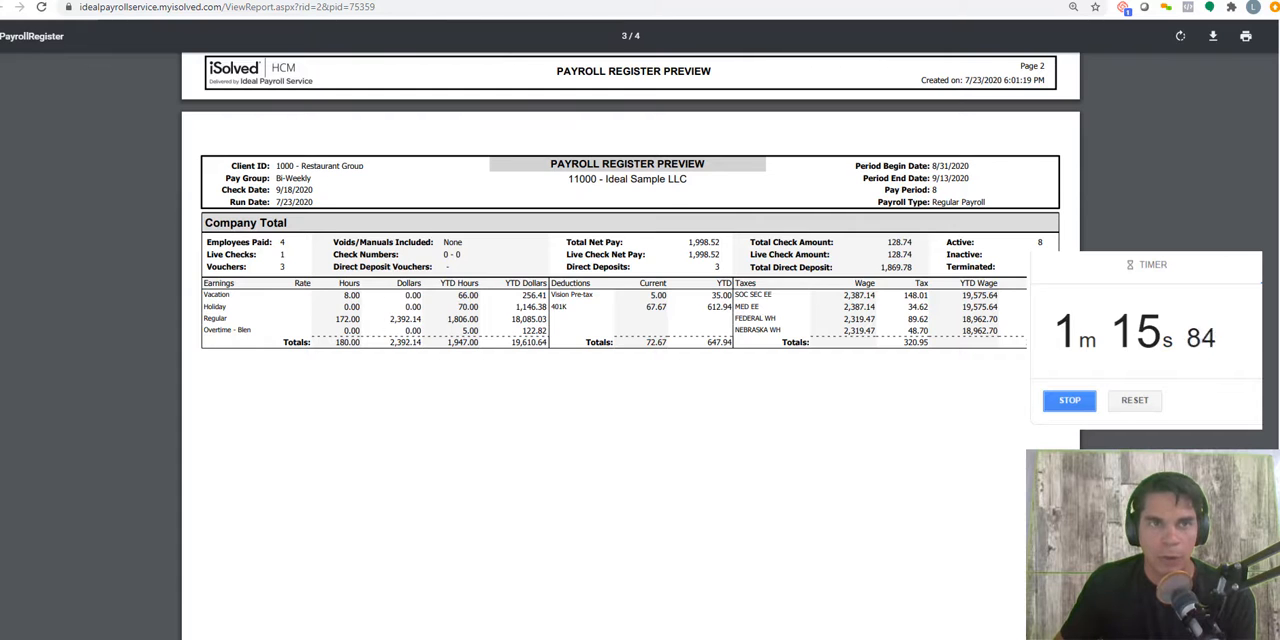
{"action": "left_click", "coordinate": [300, 1]}
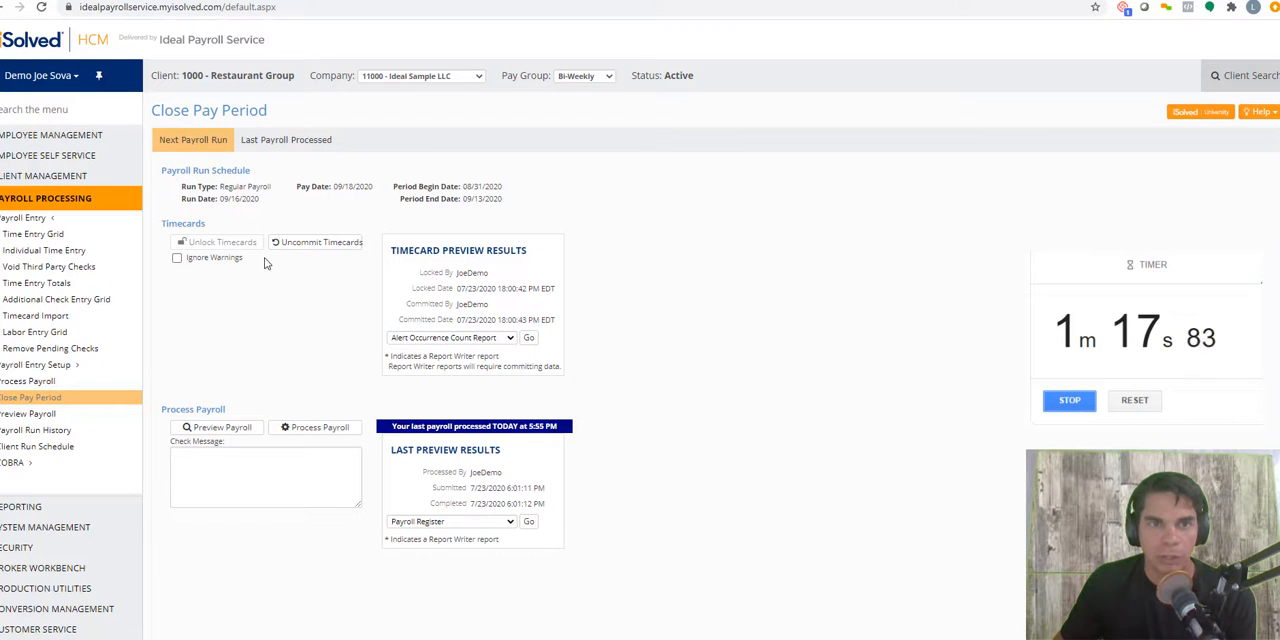
Step: Process the payroll, acknowledging that it has been reviewed for accuracy and all transactions verified
{"action": "left_click", "coordinate": [336, 431]}
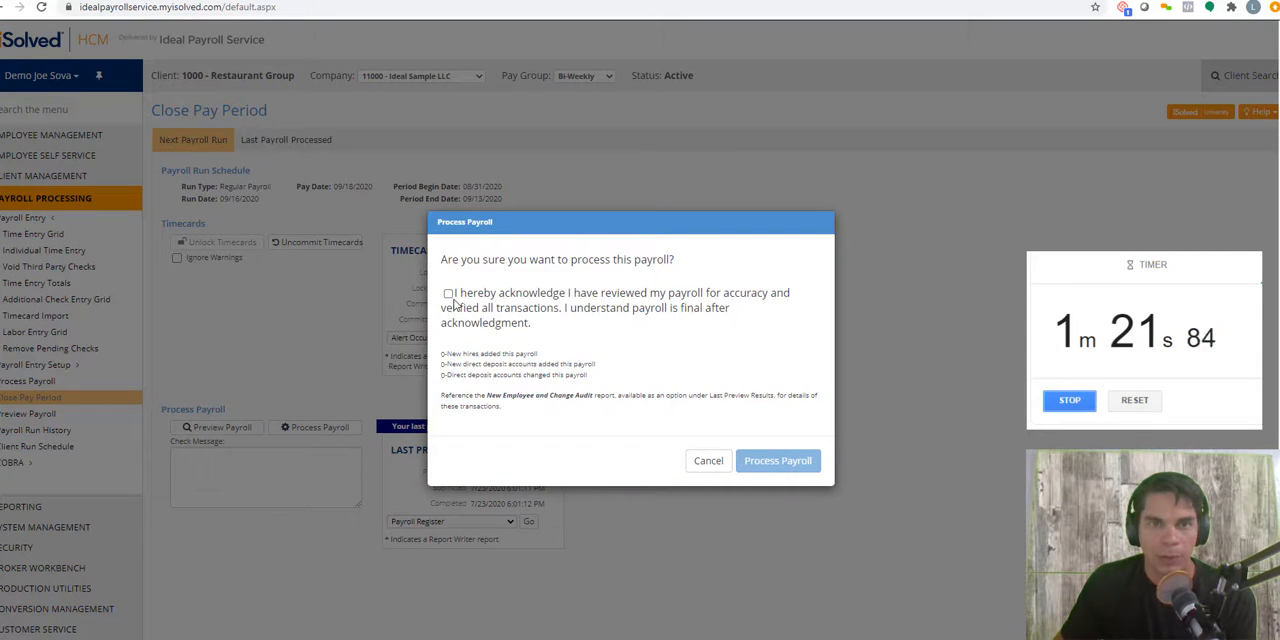
{"action": "left_click", "coordinate": [449, 294]}
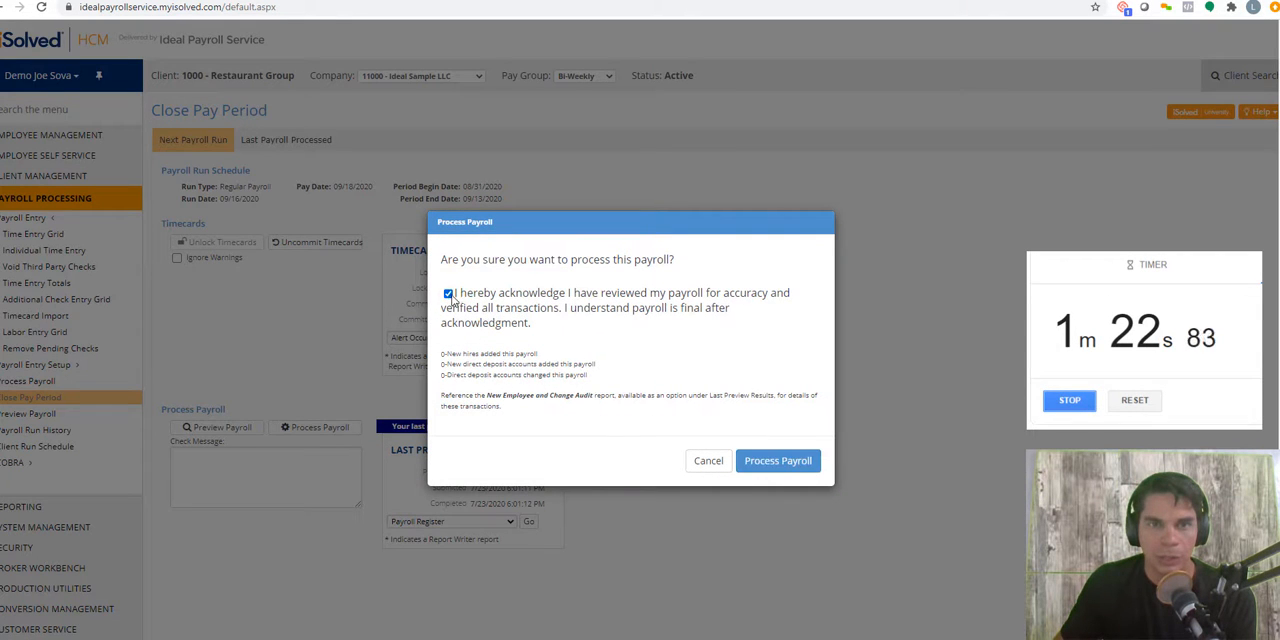
{"action": "left_click", "coordinate": [779, 462]}
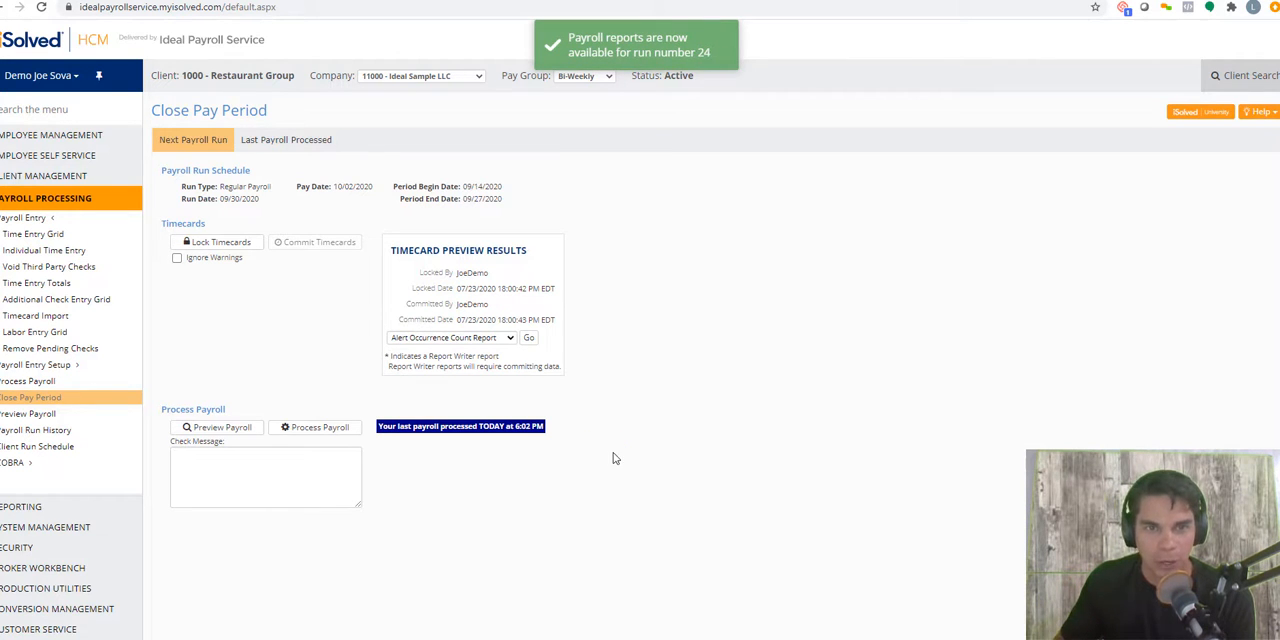
Step: Look through the generated output reports for payroll run 24 in the Report Archive
{"action": "left_click", "coordinate": [30, 507]}
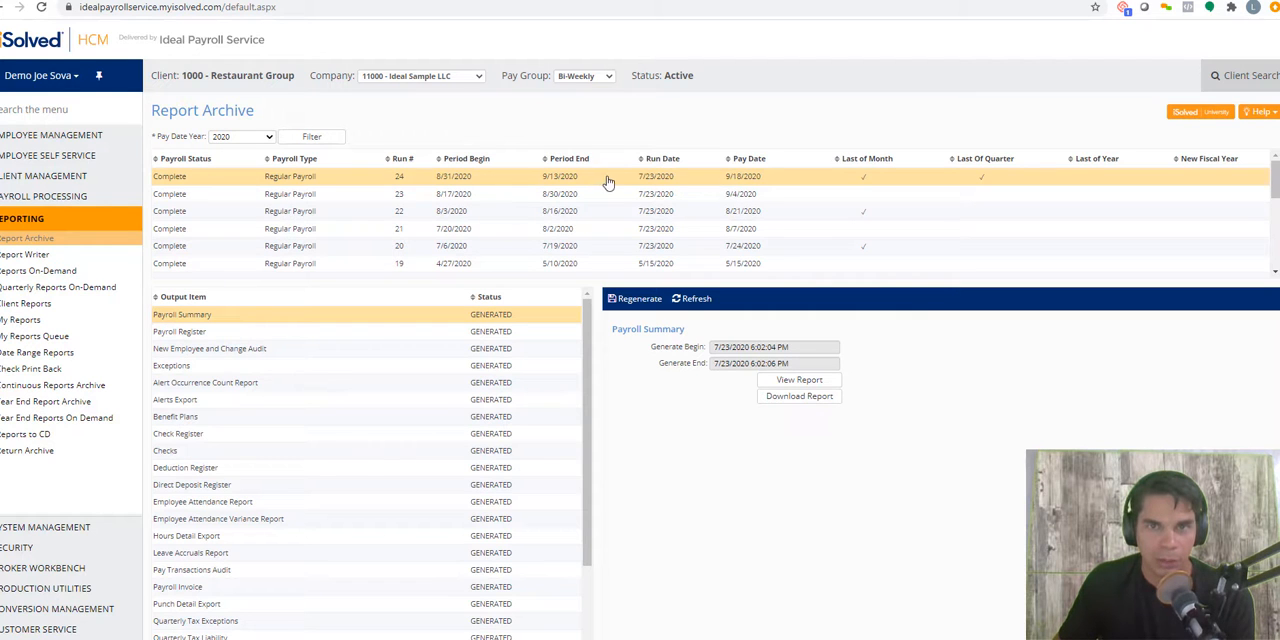
{"action": "scroll", "coordinate": [248, 471], "scroll_direction": "down", "scroll_amount": 1}
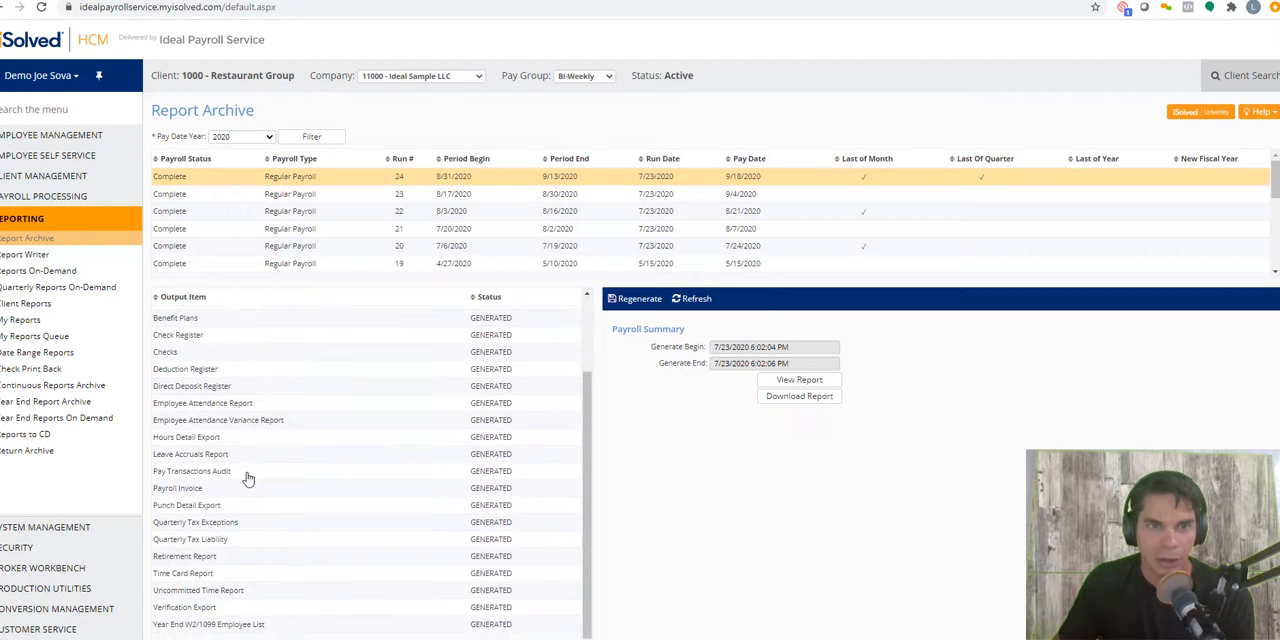
{"action": "scroll", "coordinate": [248, 479], "scroll_direction": "up", "scroll_amount": 1}
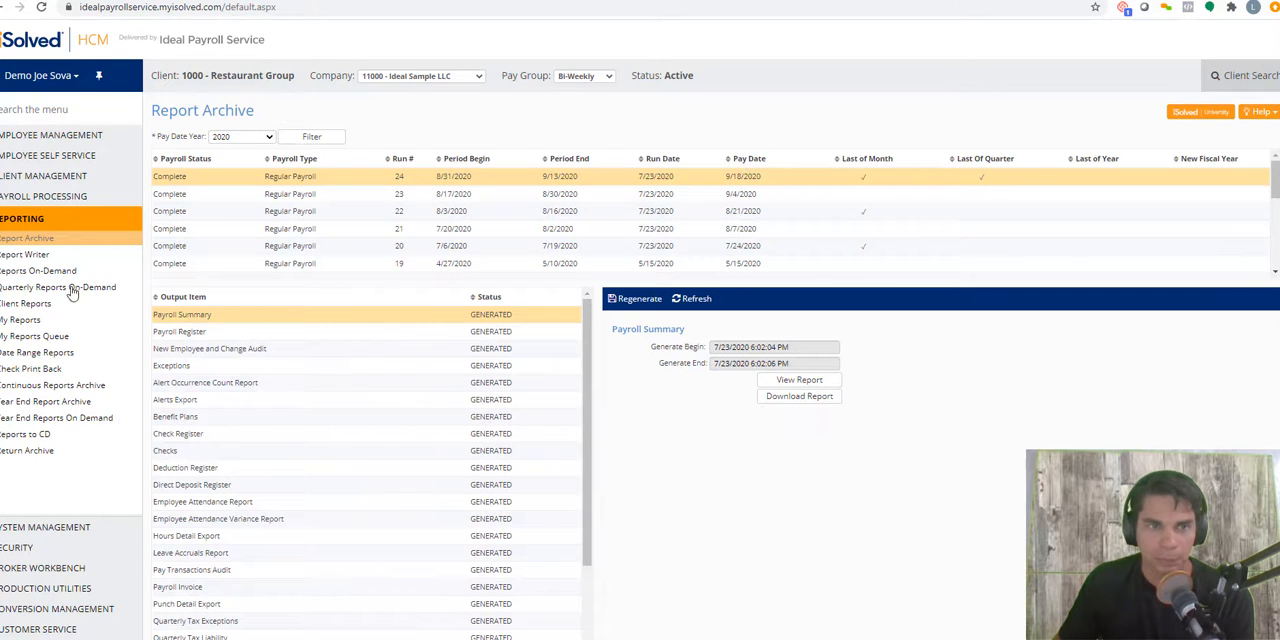
Step: Check the Time Entry Grid for the new pay period and reopen Close Pay Period
{"action": "left_click", "coordinate": [40, 200]}
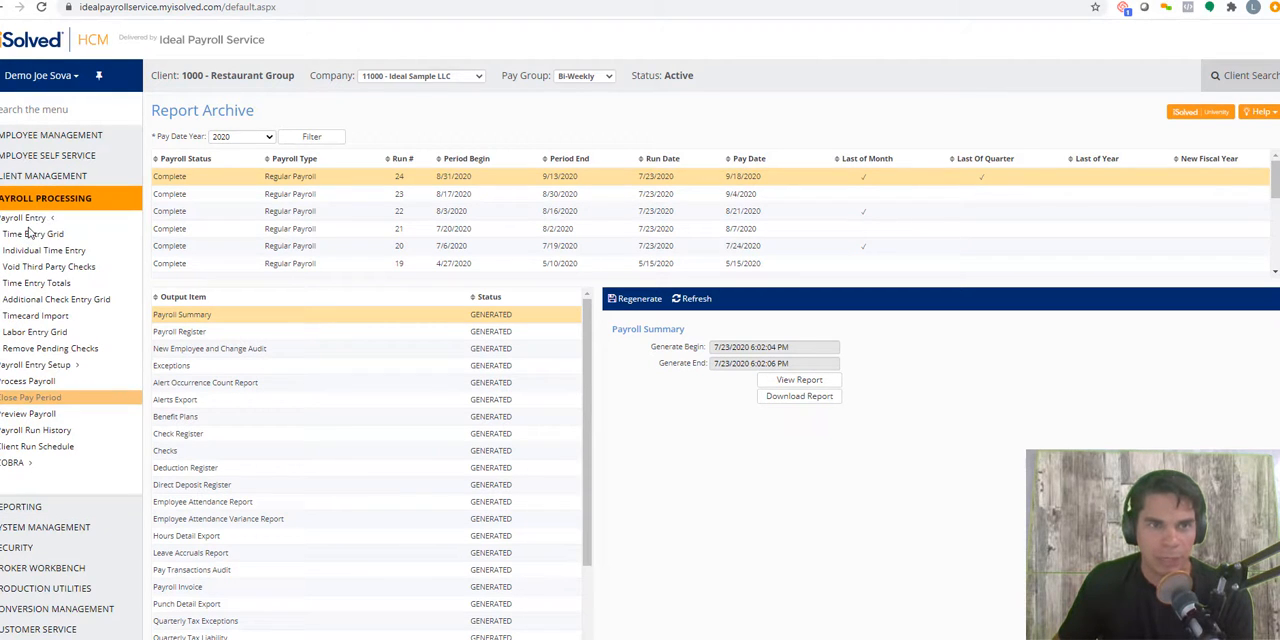
{"action": "left_click", "coordinate": [30, 233]}
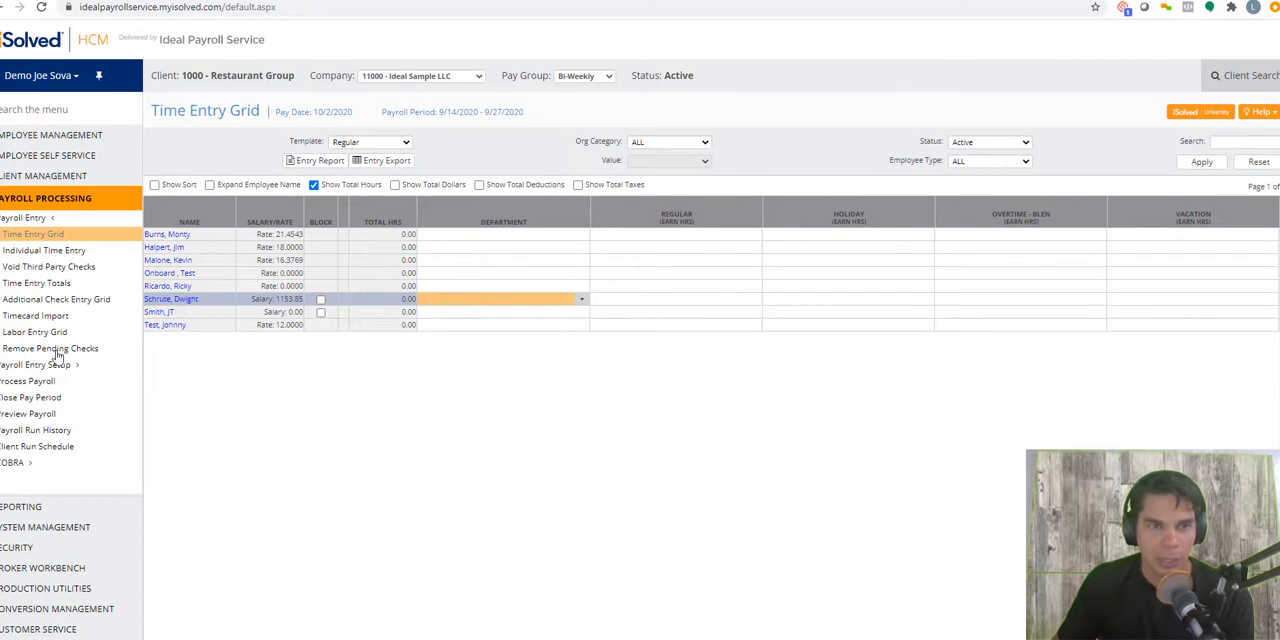
{"action": "left_click", "coordinate": [32, 399]}
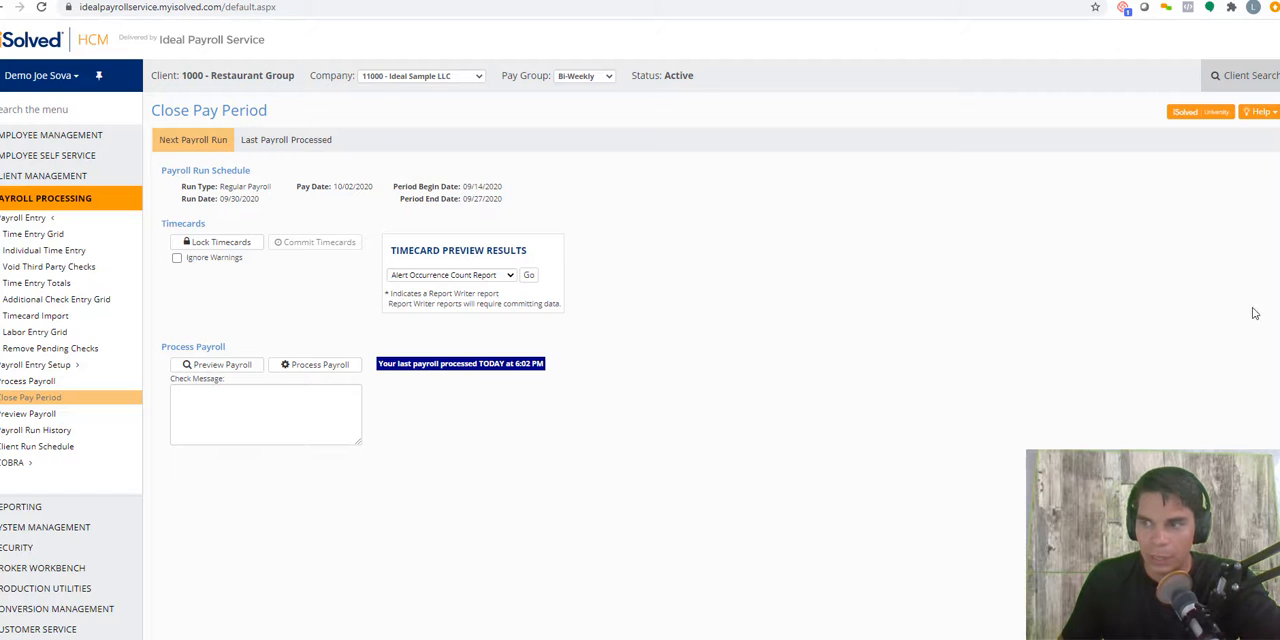
Step: Start a Quick Hire with Ideal Sample LLC as the legal company and Full Time as the employment category
{"action": "left_click", "coordinate": [50, 137]}
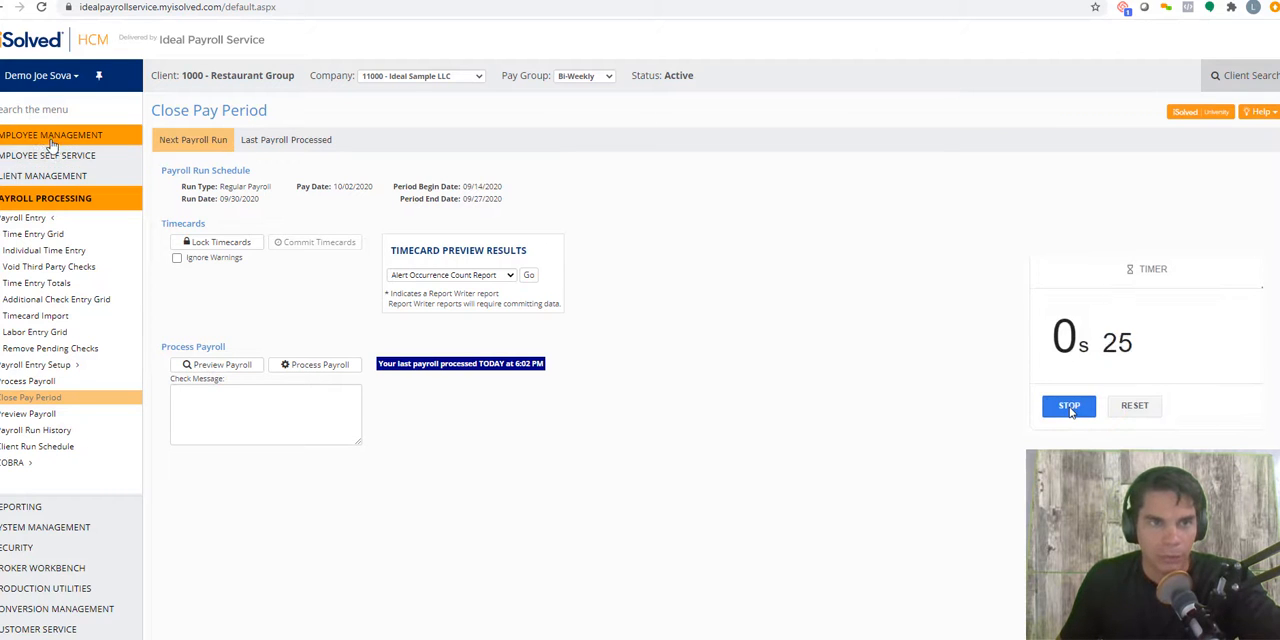
{"action": "left_click", "coordinate": [22, 189]}
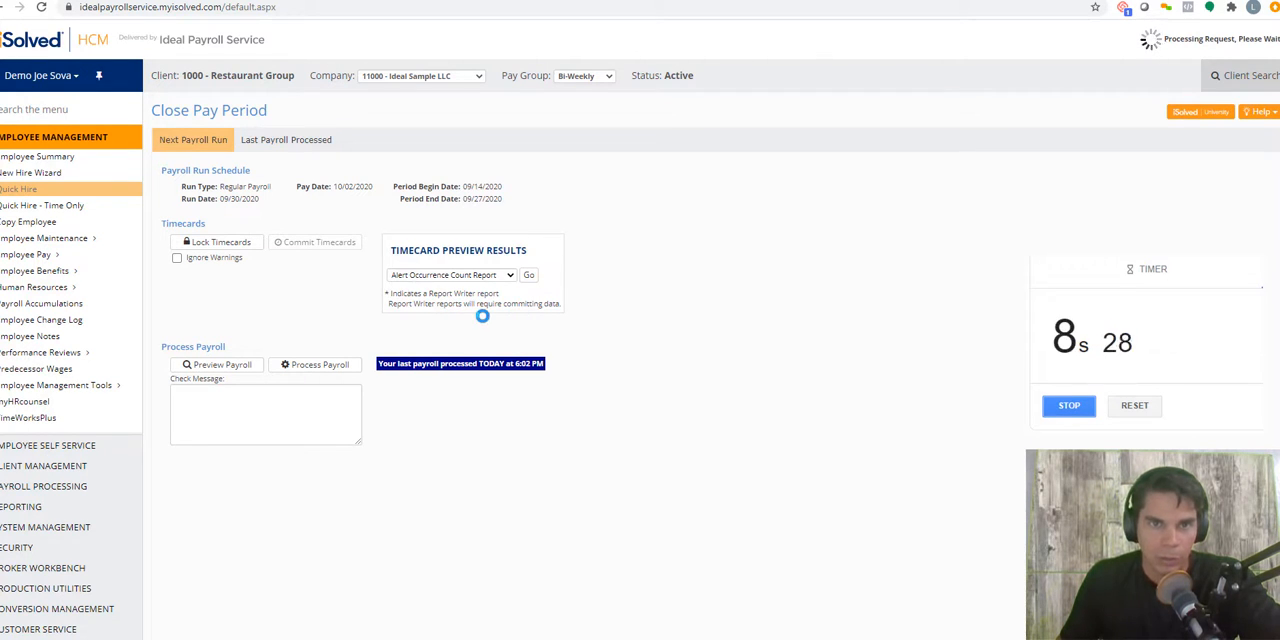
{"action": "left_click", "coordinate": [308, 193]}
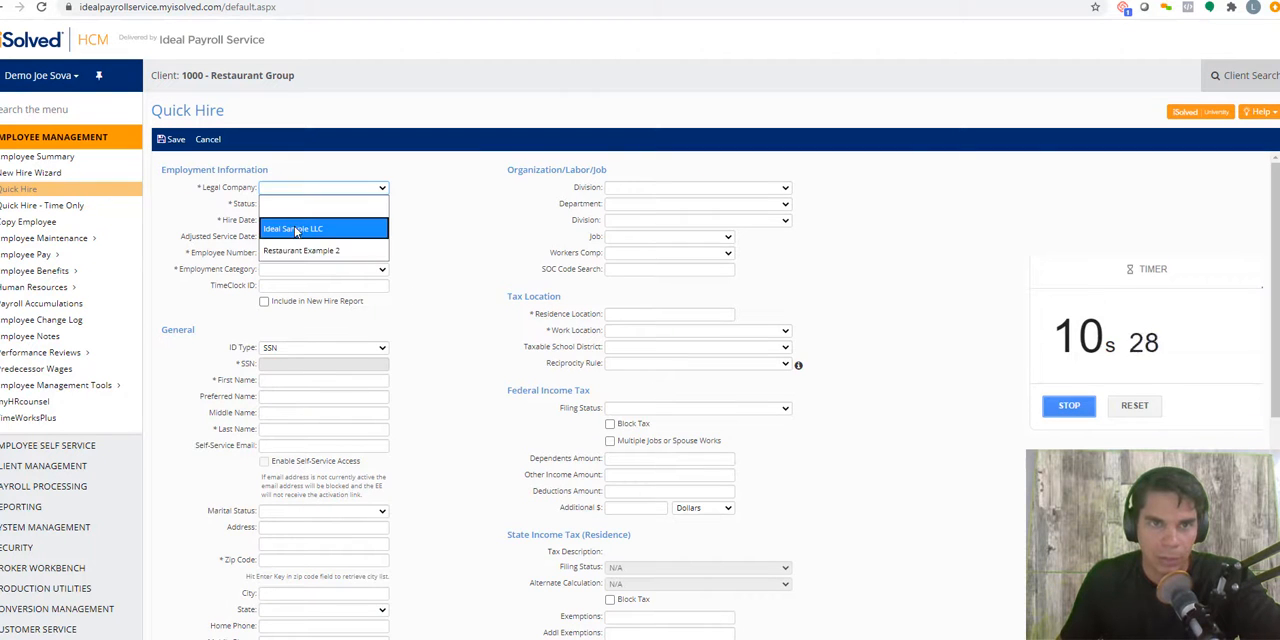
{"action": "left_click", "coordinate": [300, 226]}
{"action": "left_click", "coordinate": [288, 270]}
{"action": "left_click", "coordinate": [288, 304]}
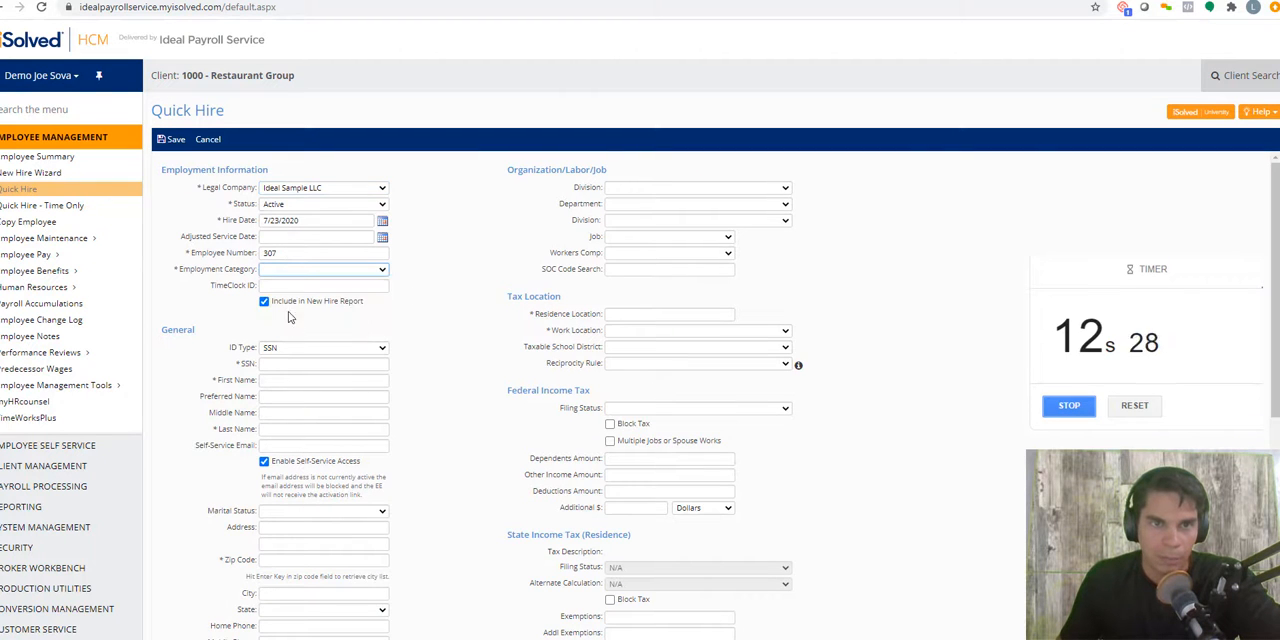
Step: Enter the new employee's Social Security number in the Quick Hire form
{"action": "left_click", "coordinate": [288, 362]}
{"action": "type", "text": "123"}
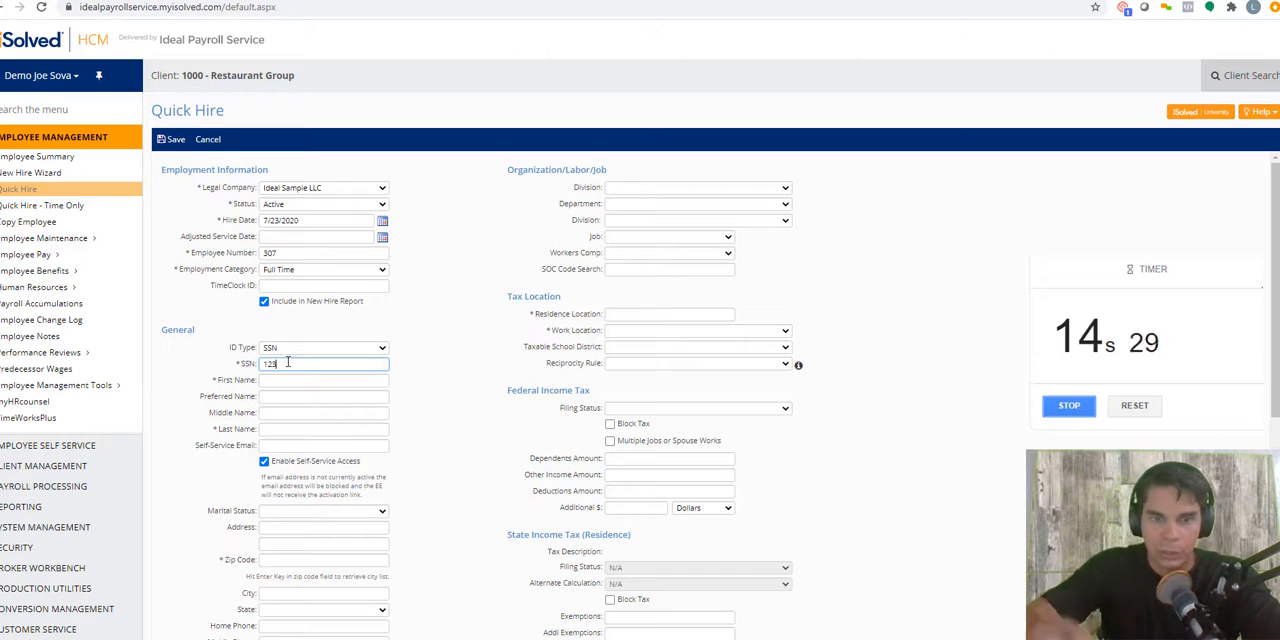
{"action": "type", "text": "-45-6789"}
{"action": "key", "text": "Tab"}
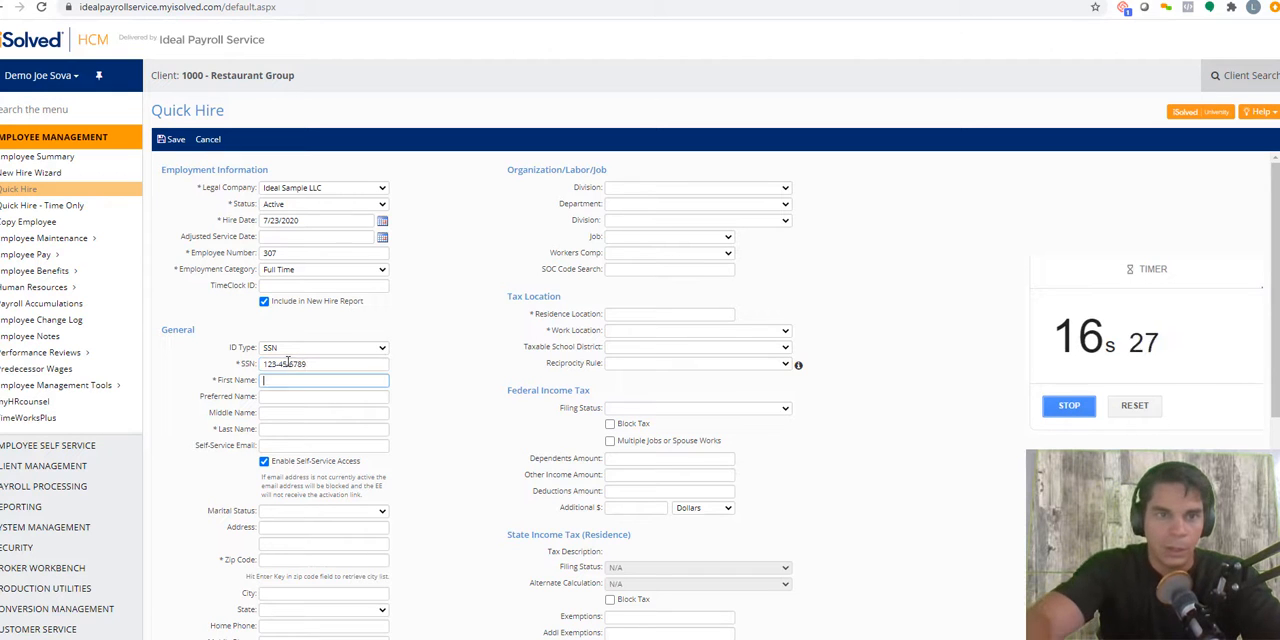
Step: Fill in the new employee's first and last name and turn off Enable Self-Service Access
{"action": "type", "text": "Joe"}
{"action": "key", "text": "Tab"}
{"action": "key", "text": "Tab"}
{"action": "key", "text": "Tab"}
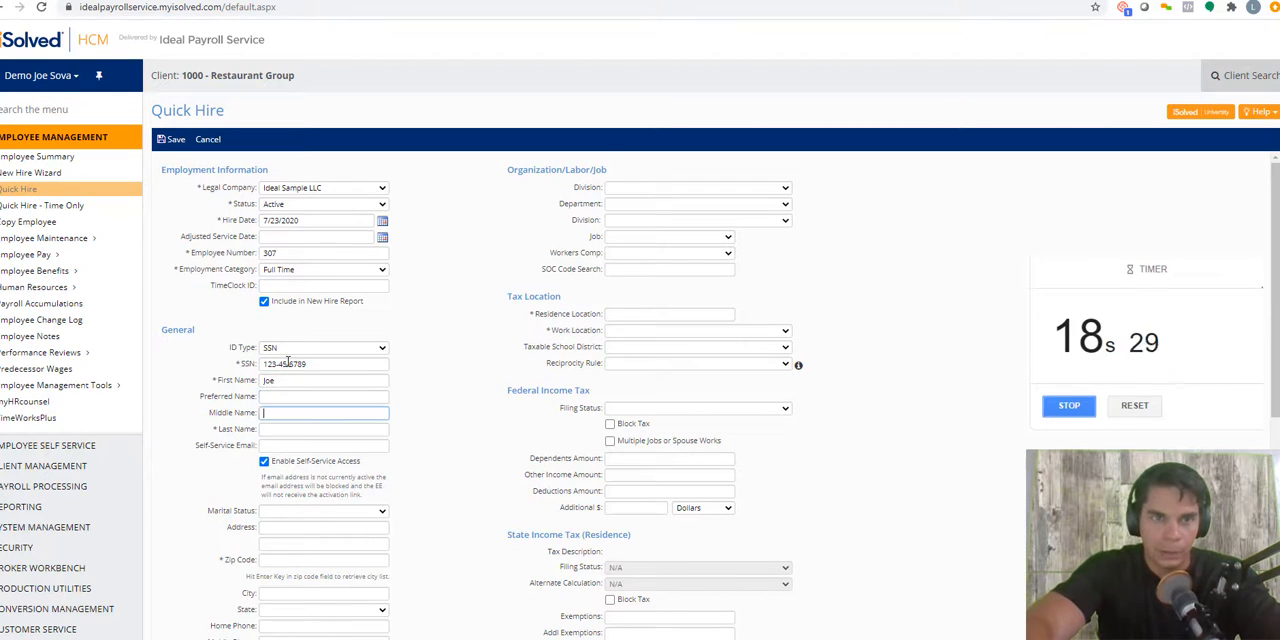
{"action": "type", "text": "Exotic"}
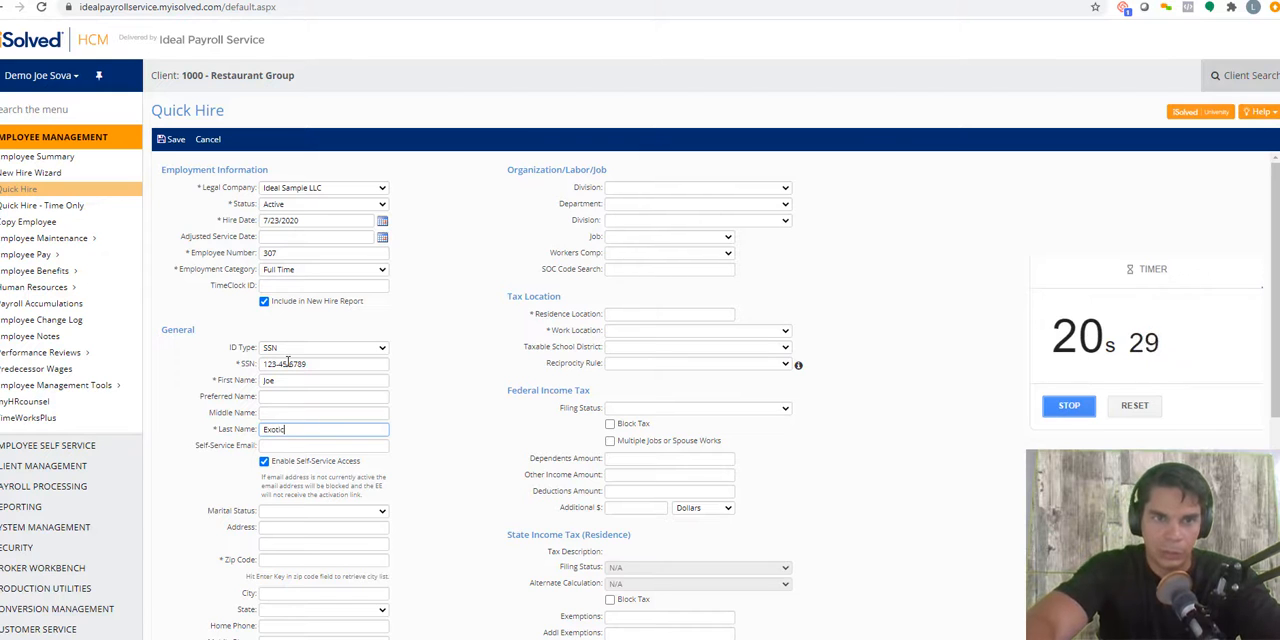
{"action": "left_click", "coordinate": [264, 462]}
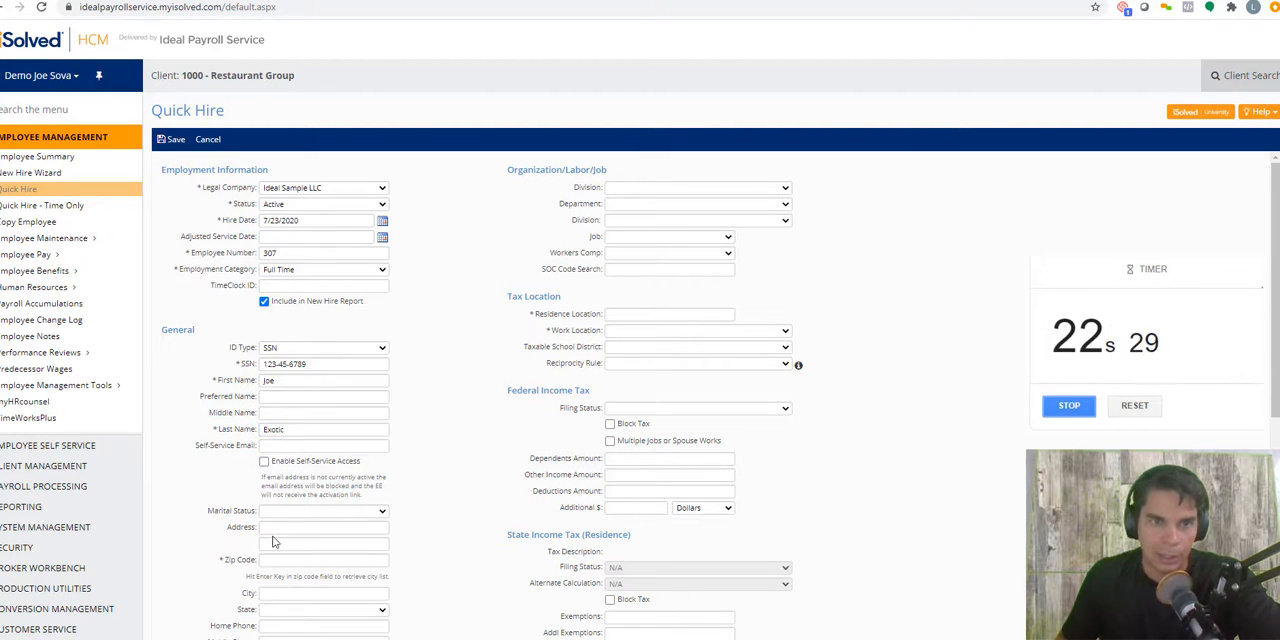
Step: Enter the employee's street address and zip code so that the city and state fill in
{"action": "left_click", "coordinate": [273, 526]}
{"action": "type", "text": "123 M"}
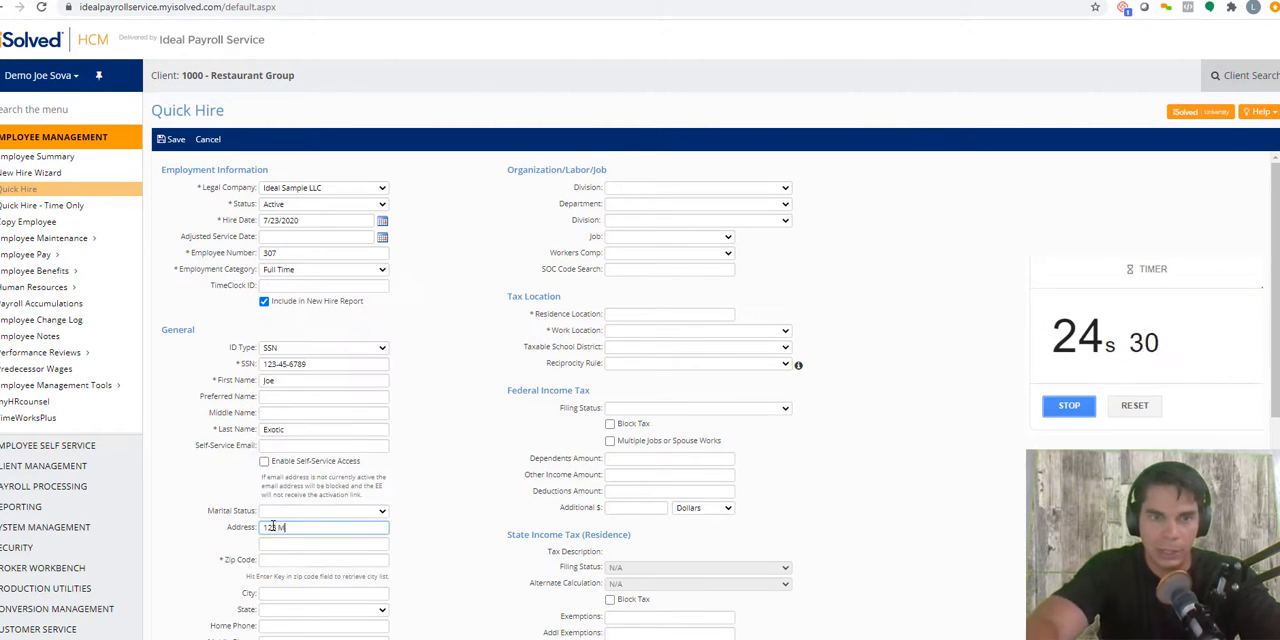
{"action": "type", "text": "ain St"}
{"action": "key", "text": "Tab"}
{"action": "key", "text": "Tab"}
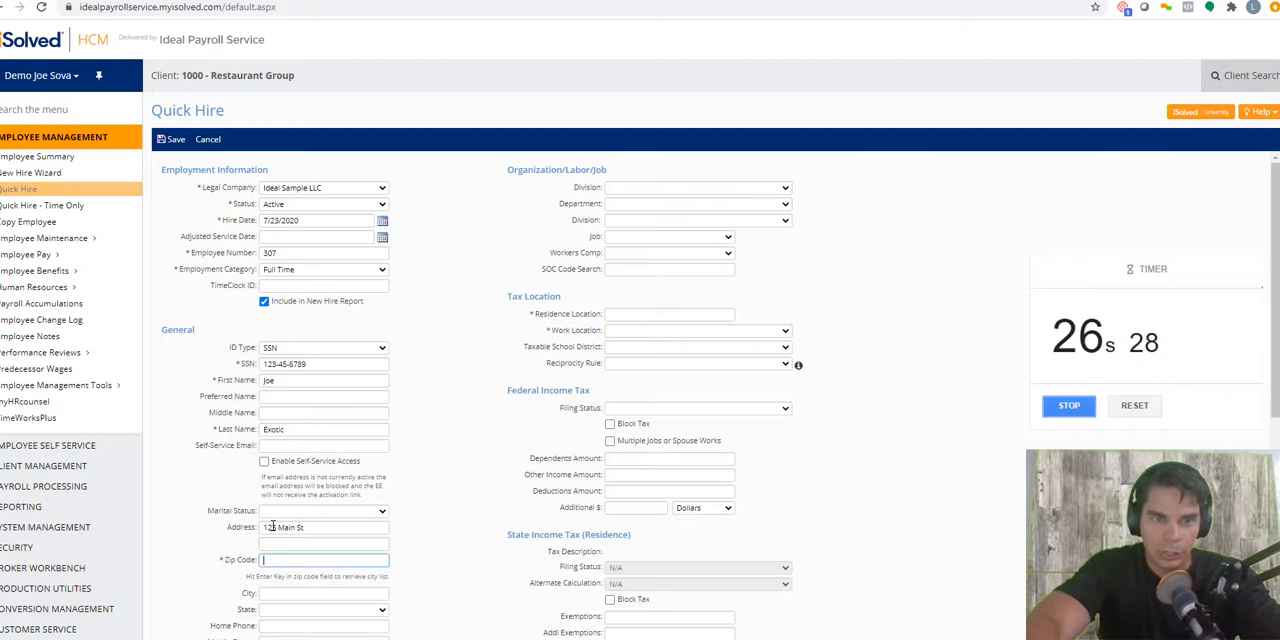
{"action": "type", "text": "68102"}
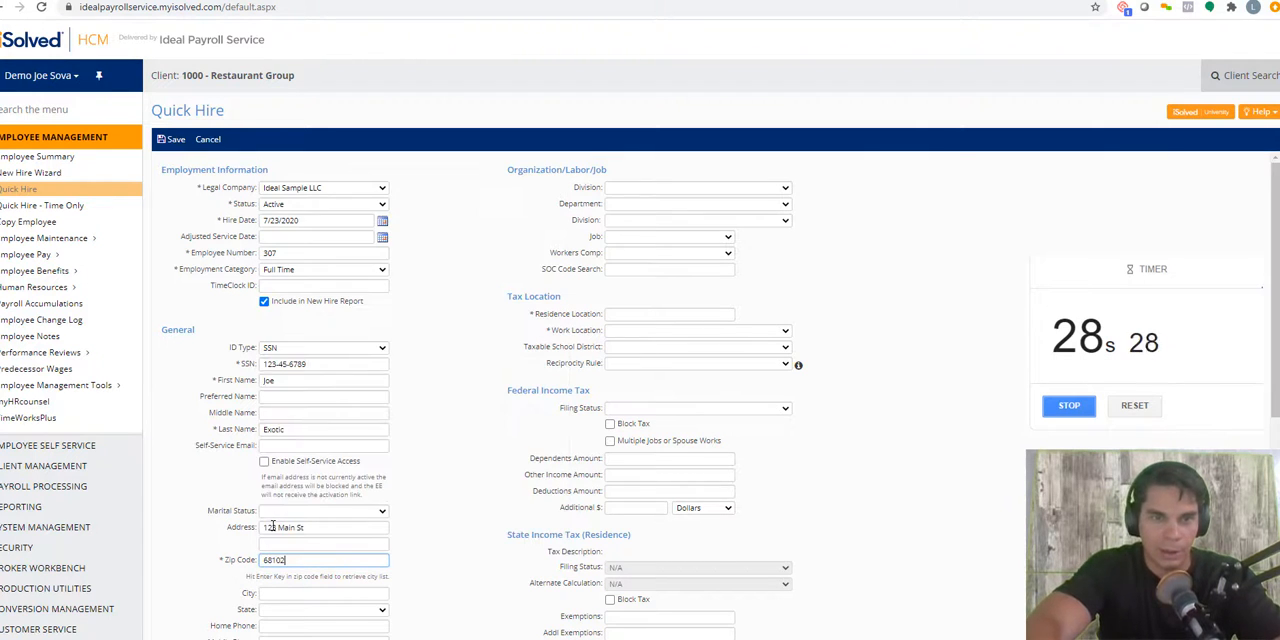
{"action": "key", "text": "Tab"}
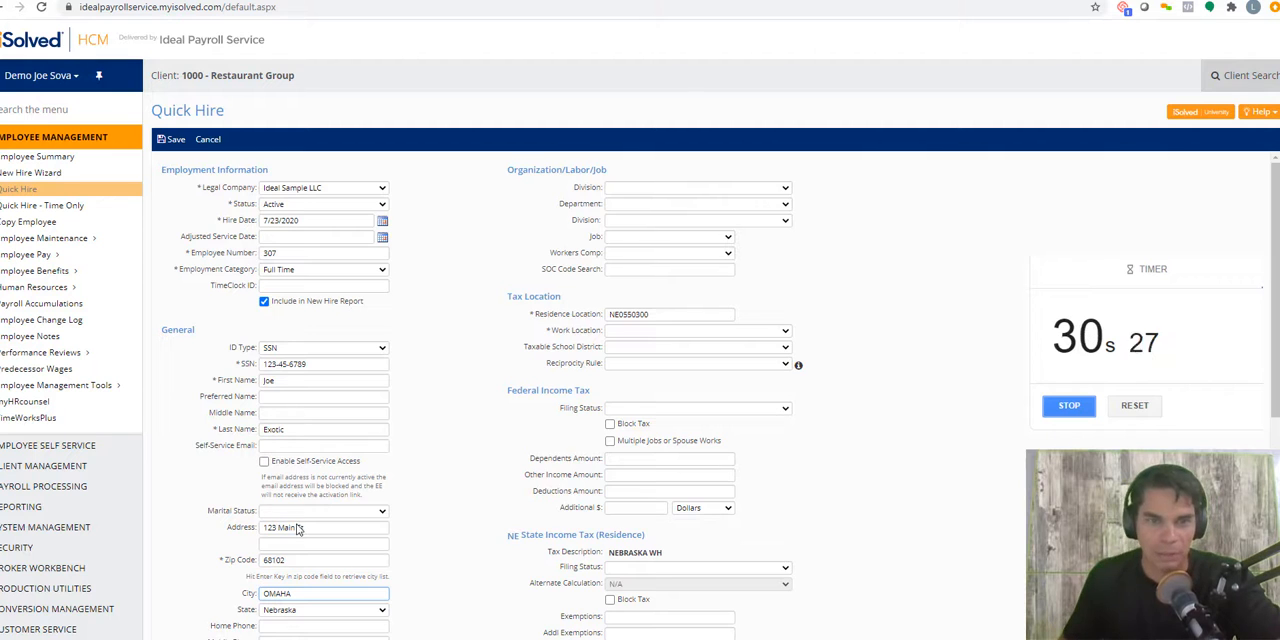
Step: Set the employee's salary details to pay group Bi-Weekly, pay type Hourly and an hourly rate of 10
{"action": "scroll", "coordinate": [300, 528], "scroll_direction": "down", "scroll_amount": 2}
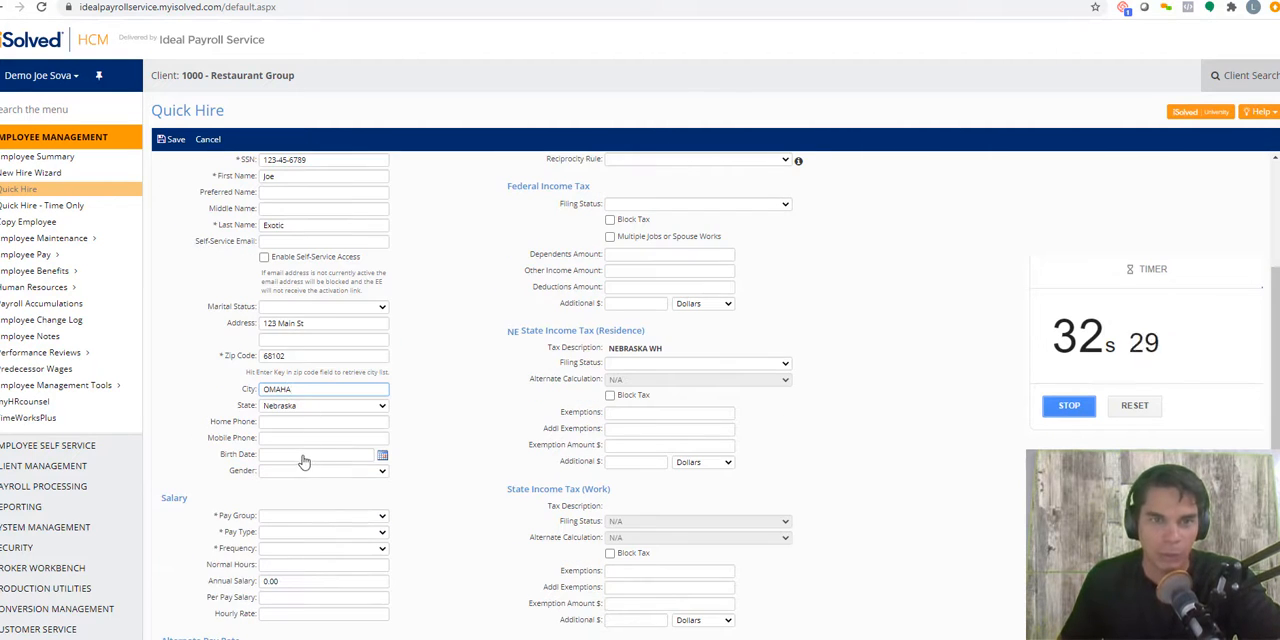
{"action": "scroll", "coordinate": [300, 460], "scroll_direction": "down", "scroll_amount": 2}
{"action": "left_click", "coordinate": [283, 382]}
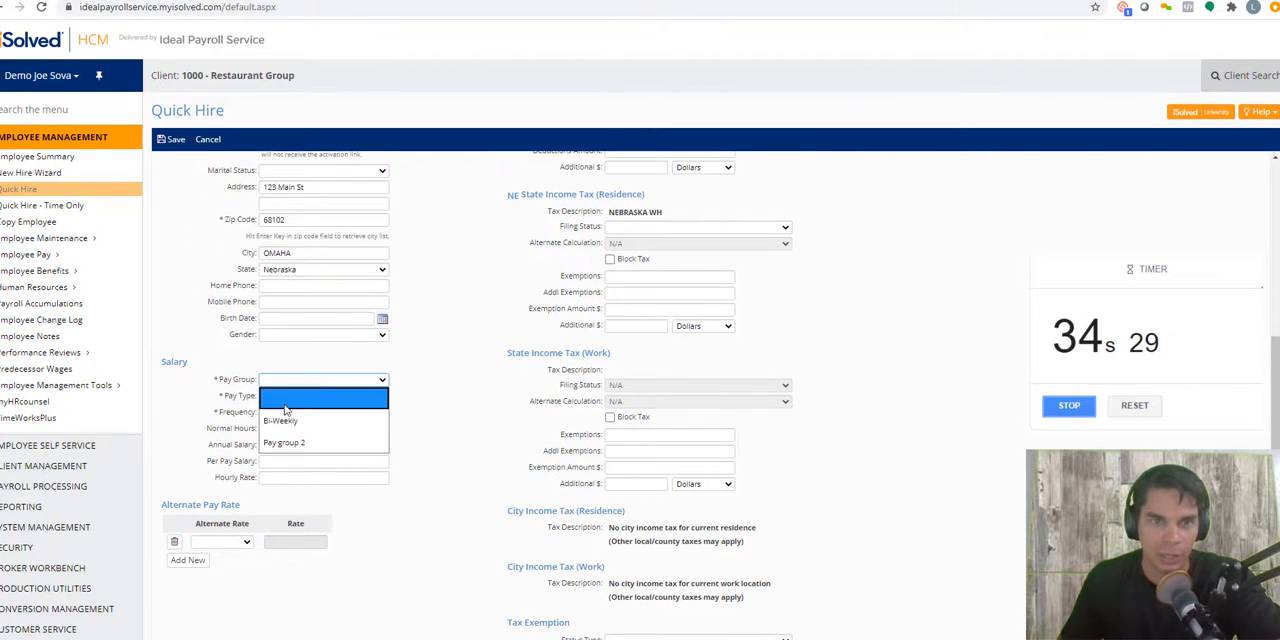
{"action": "left_click", "coordinate": [286, 418]}
{"action": "left_click", "coordinate": [284, 397]}
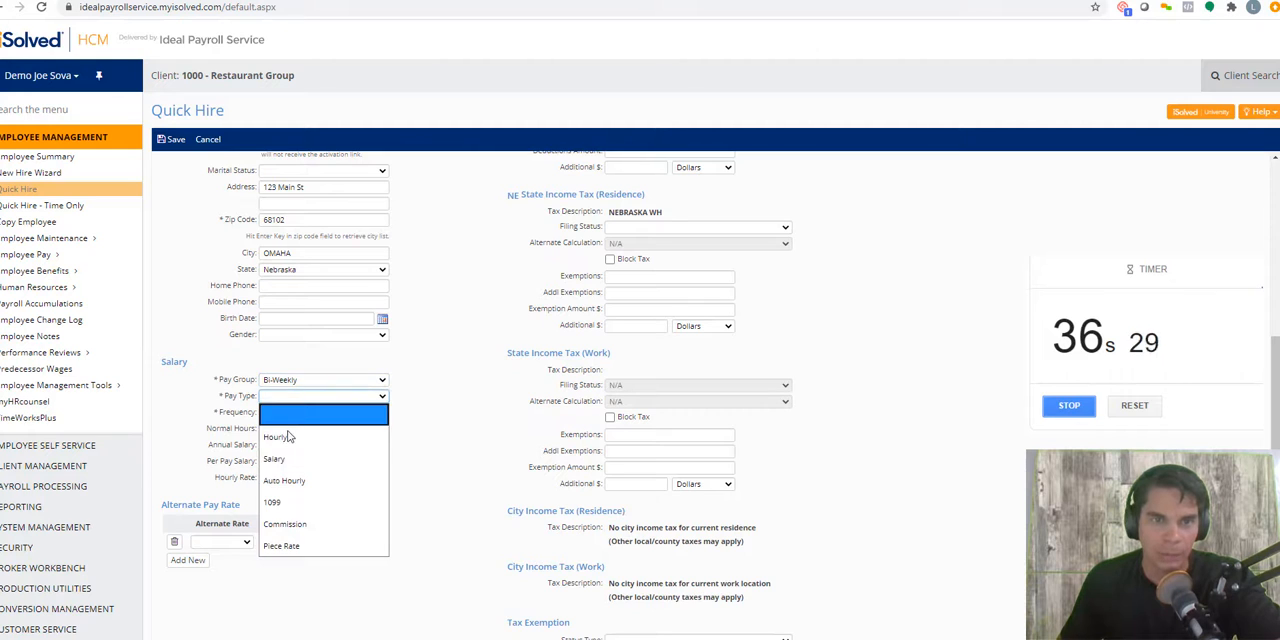
{"action": "left_click", "coordinate": [288, 437]}
{"action": "left_click", "coordinate": [273, 477]}
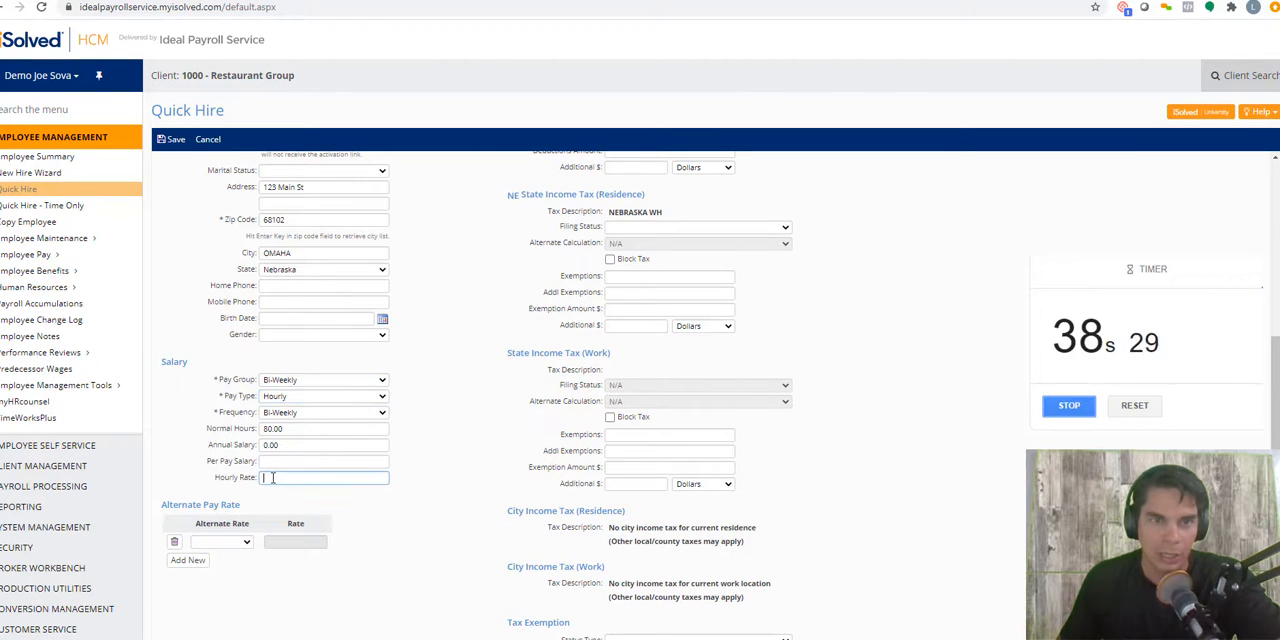
{"action": "type", "text": "10"}
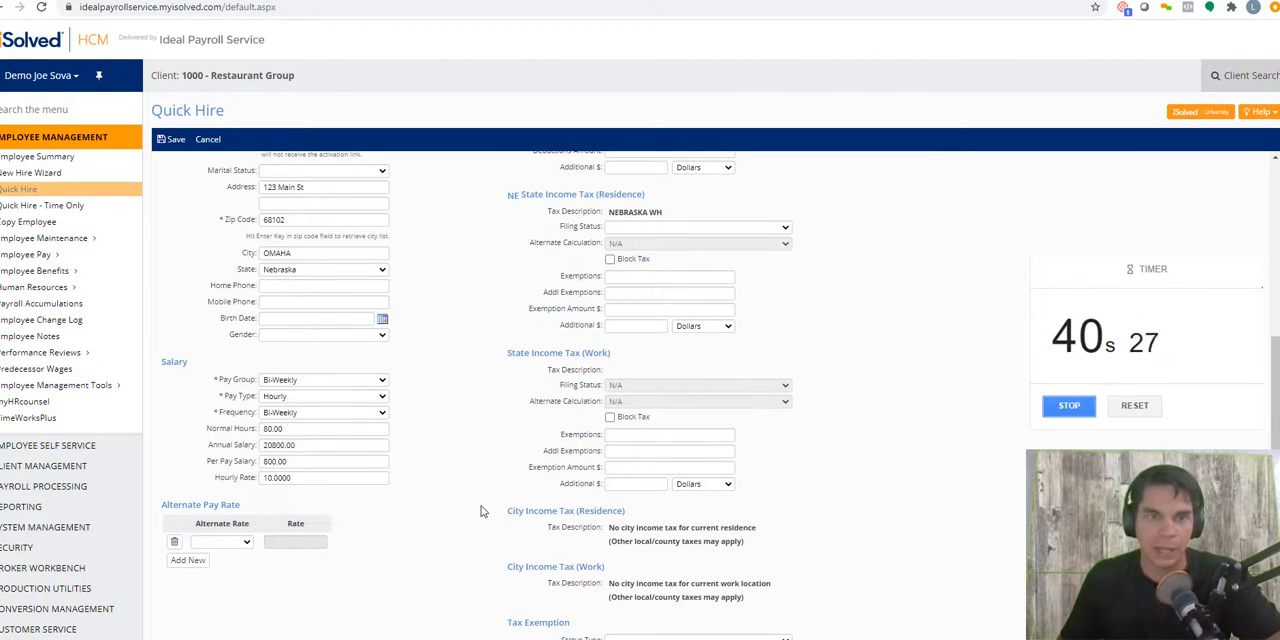
Step: Set the work location to NE - OMAHA, NE, with federal filing status Married and state filing status NE - Married
{"action": "scroll", "coordinate": [480, 505], "scroll_direction": "up", "scroll_amount": 5}
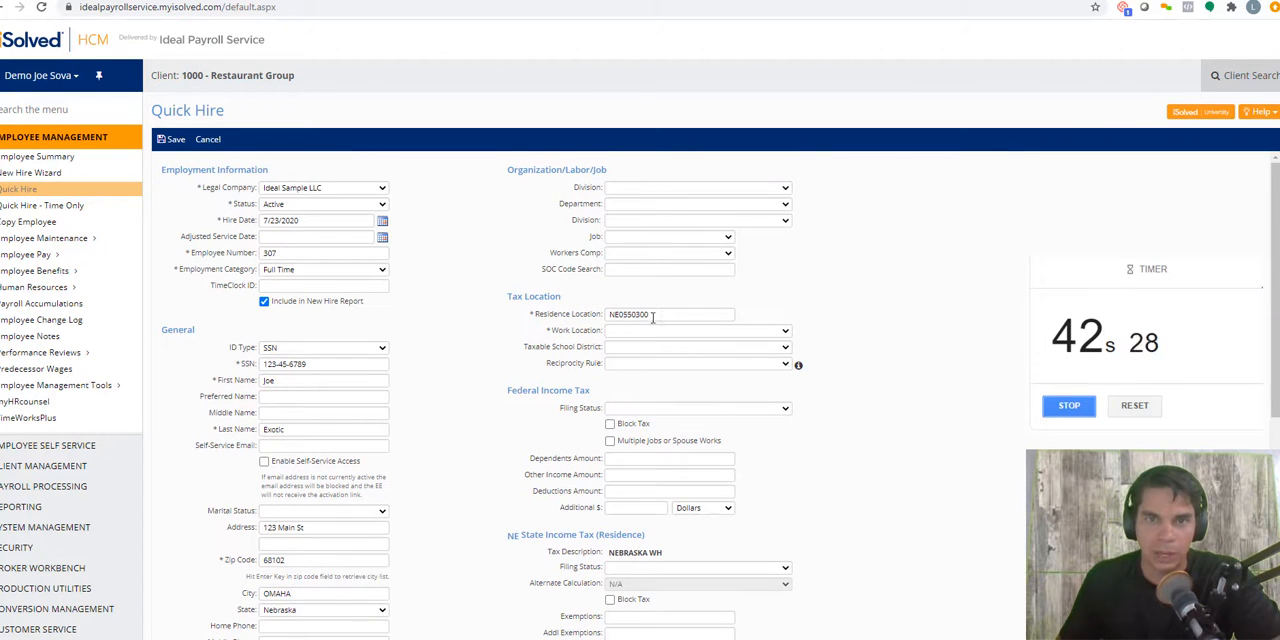
{"action": "left_click", "coordinate": [622, 334]}
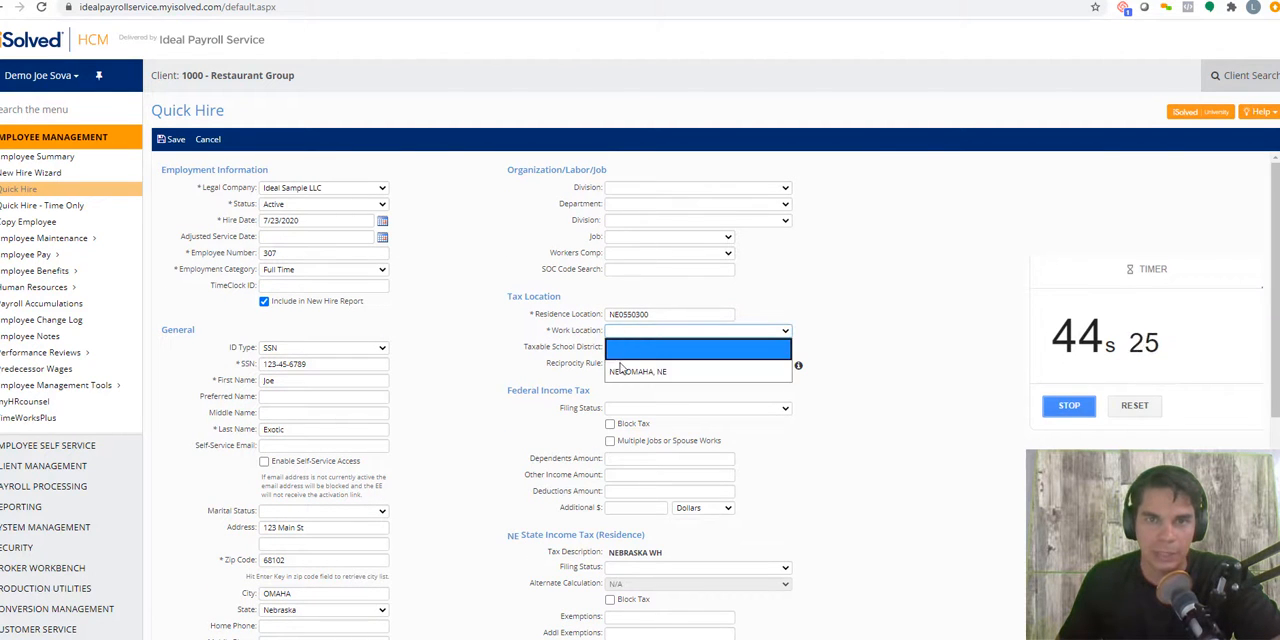
{"action": "left_click", "coordinate": [640, 369]}
{"action": "left_click", "coordinate": [621, 410]}
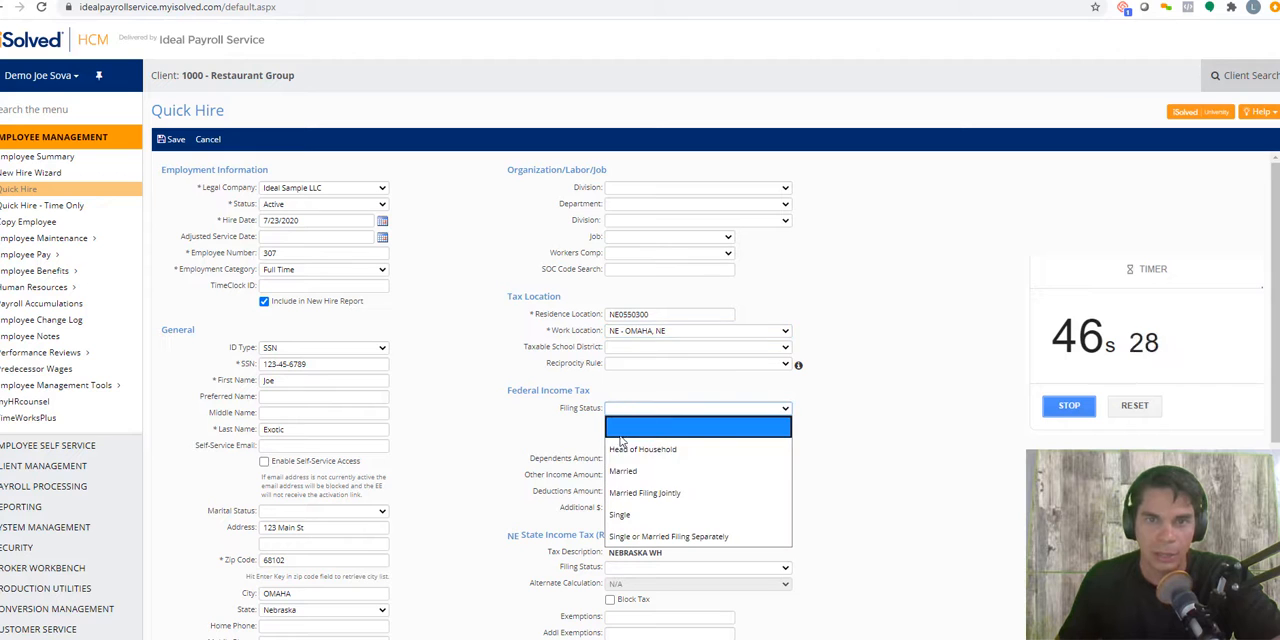
{"action": "left_click", "coordinate": [625, 466]}
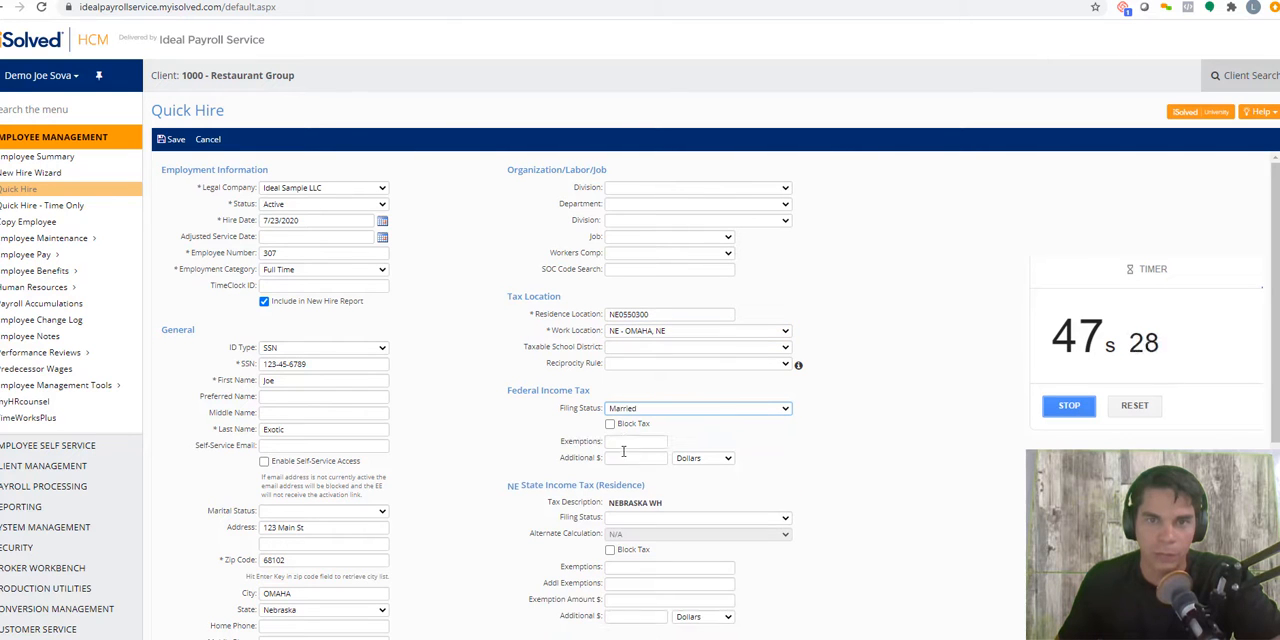
{"action": "left_click", "coordinate": [630, 518]}
{"action": "left_click", "coordinate": [640, 556]}
Step: Set up a direct deposit with status Active, account type Checking and sequence Remaining Net
{"action": "scroll", "coordinate": [877, 525], "scroll_direction": "down", "scroll_amount": 4}
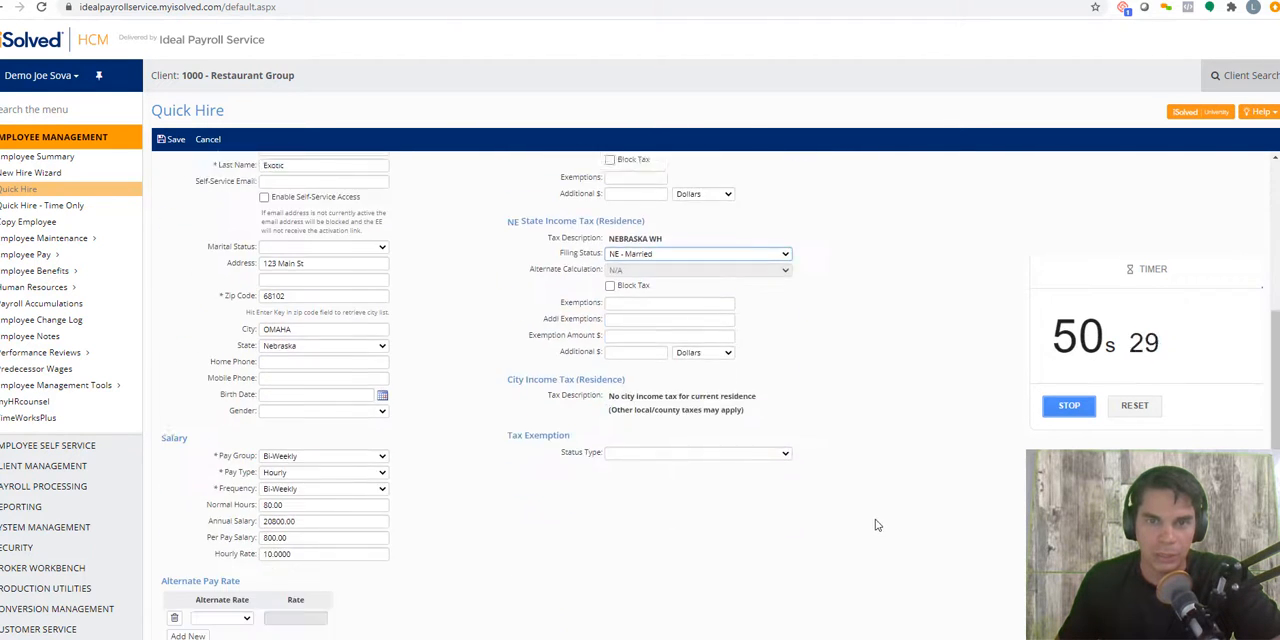
{"action": "left_click", "coordinate": [243, 620]}
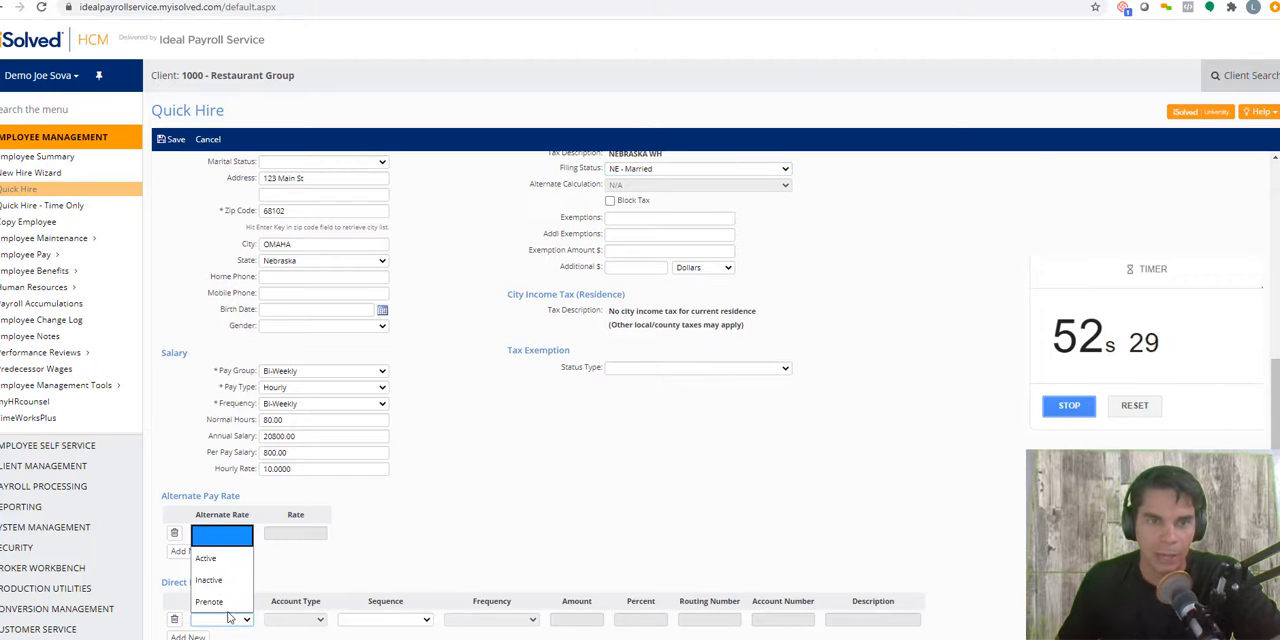
{"action": "left_click", "coordinate": [222, 579]}
{"action": "left_click", "coordinate": [309, 620]}
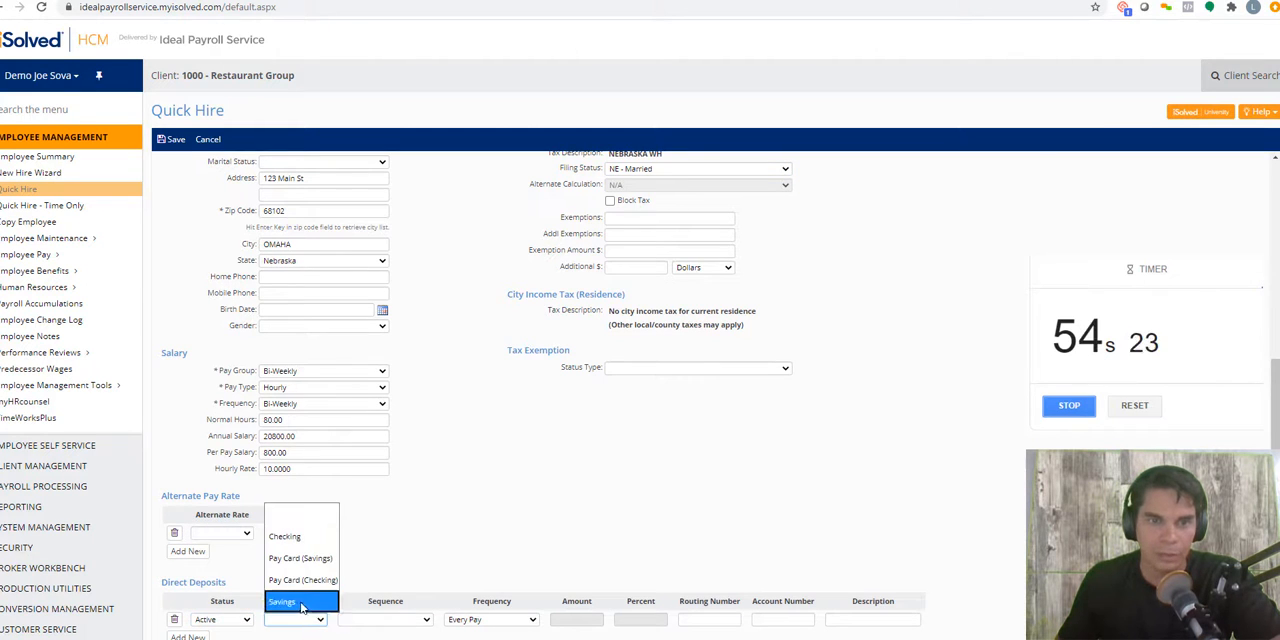
{"action": "left_click", "coordinate": [296, 538]}
{"action": "left_click", "coordinate": [365, 622]}
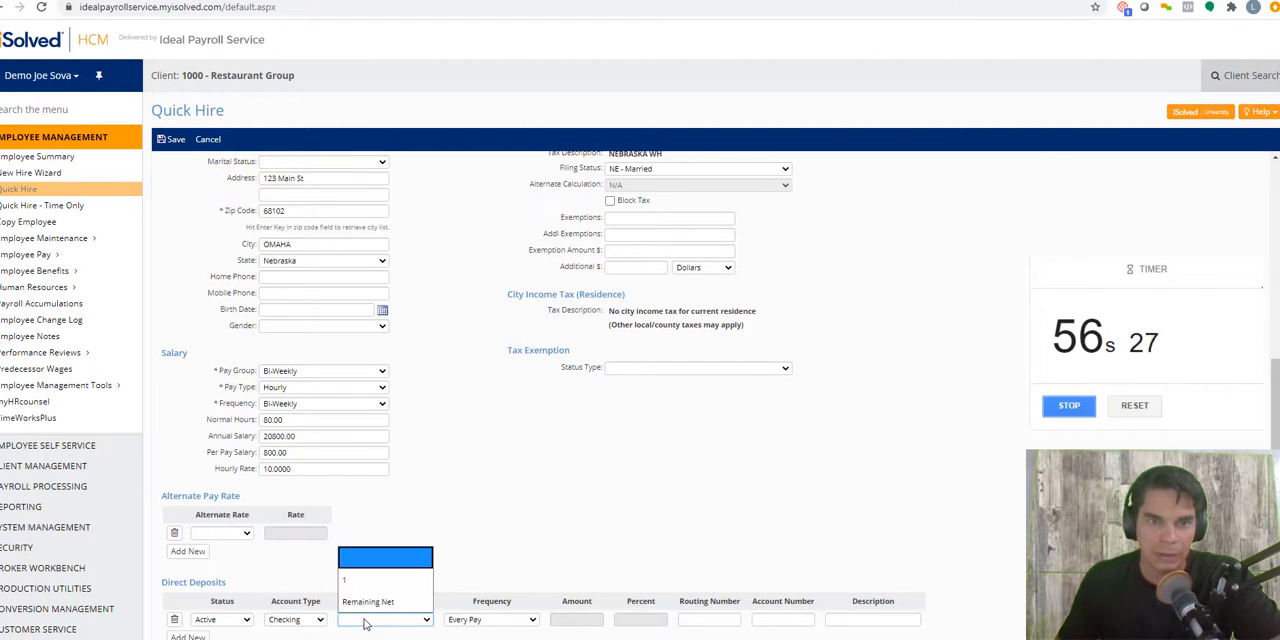
{"action": "left_click", "coordinate": [368, 604]}
Step: Enter the bank routing number and account number for the direct deposit and save the new hire
{"action": "left_click", "coordinate": [730, 622]}
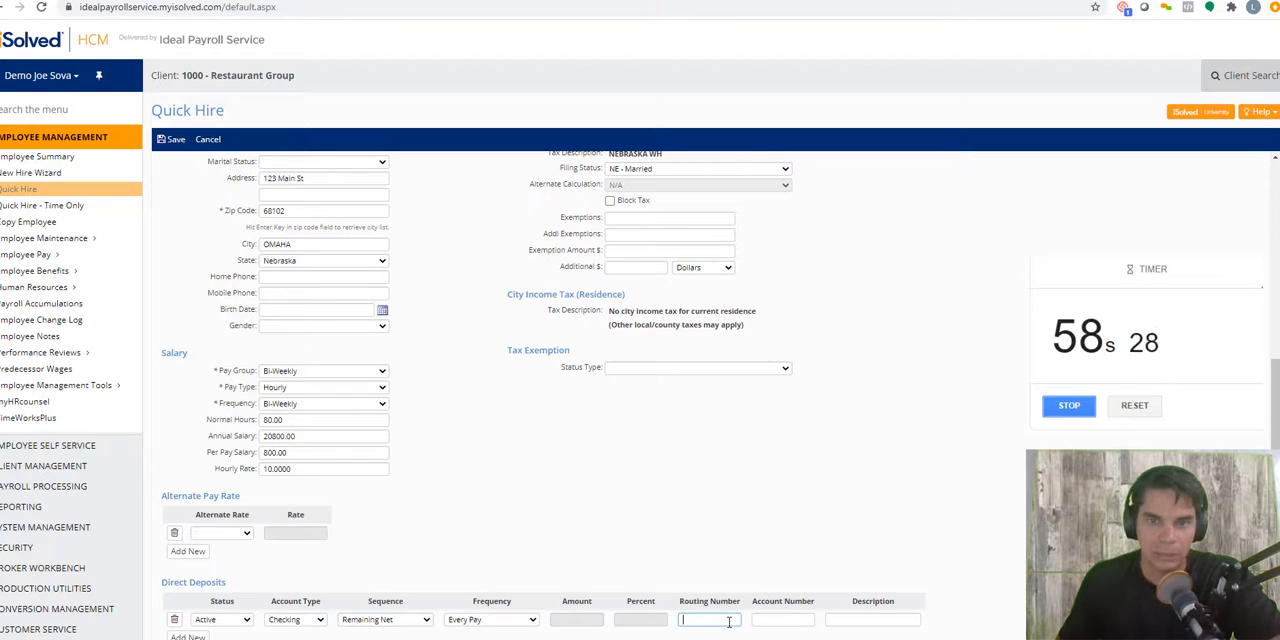
{"action": "type", "text": "104000016"}
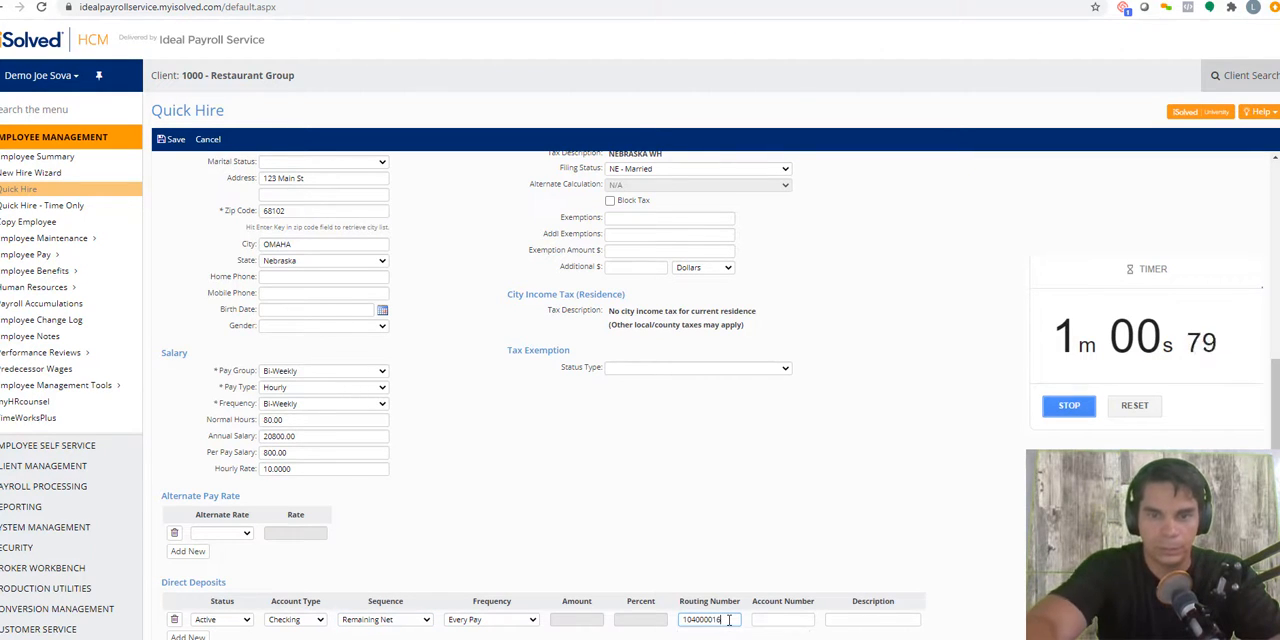
{"action": "key", "text": "Tab"}
{"action": "type", "text": "12"}
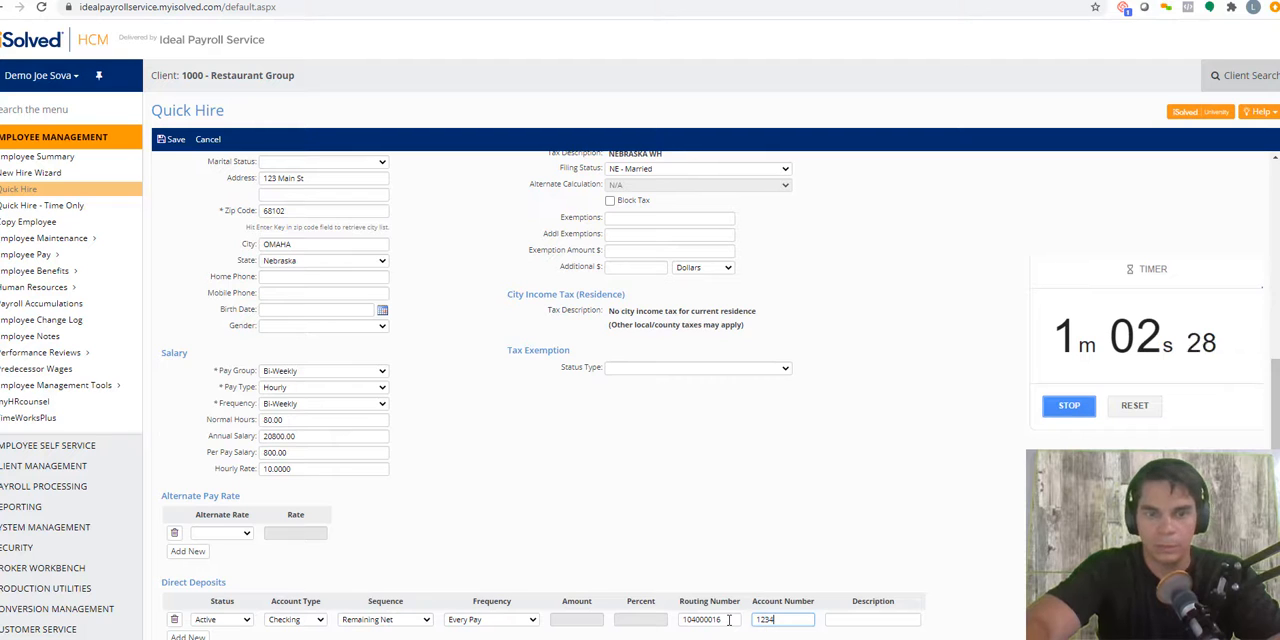
{"action": "left_click", "coordinate": [172, 142]}
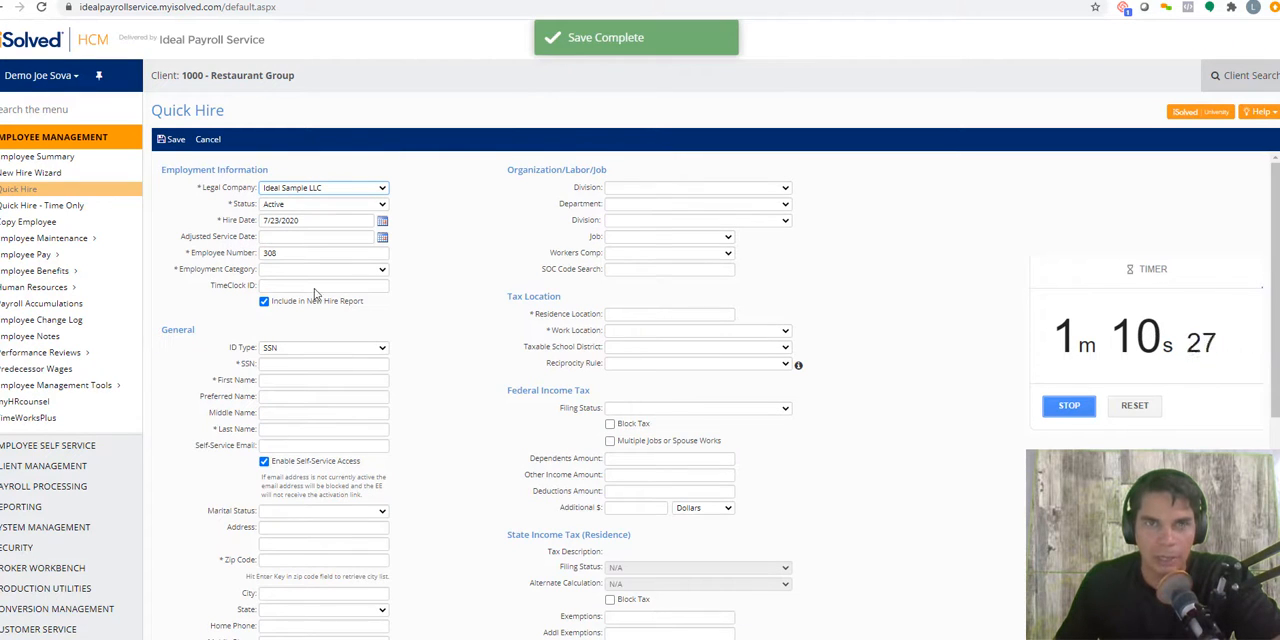
Step: Leave the blank Quick Hire form without saving and open the payroll Time Entry Grid
{"action": "left_click", "coordinate": [40, 486]}
{"action": "left_click", "coordinate": [35, 234]}
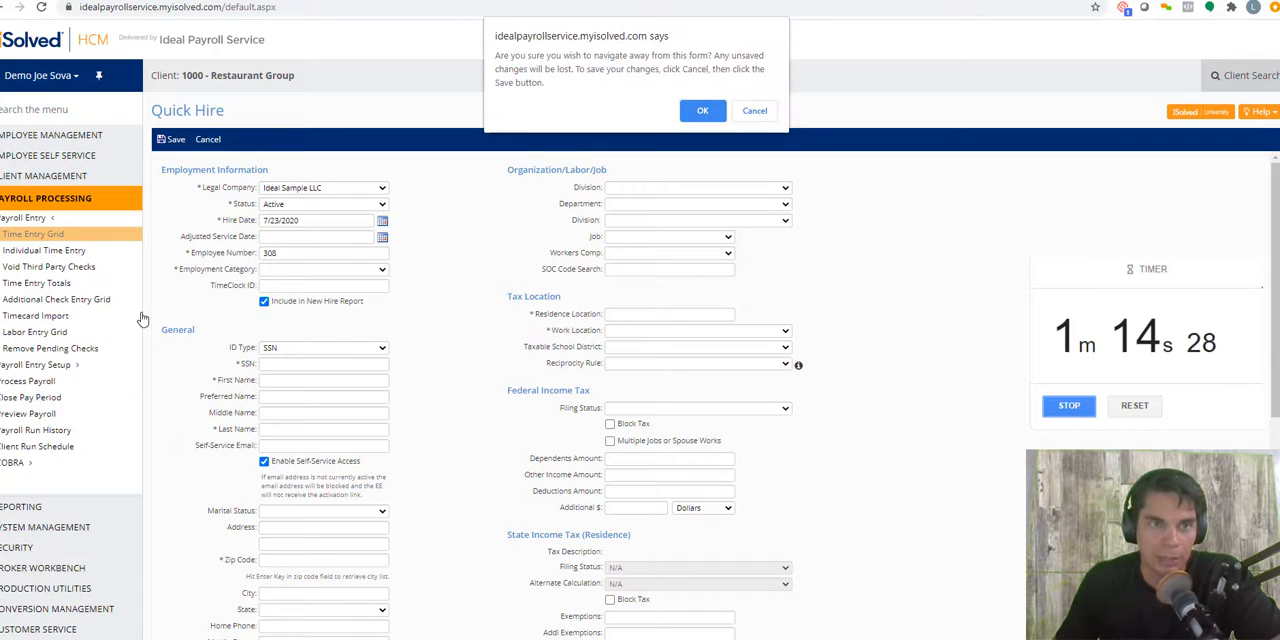
{"action": "left_click", "coordinate": [702, 111]}
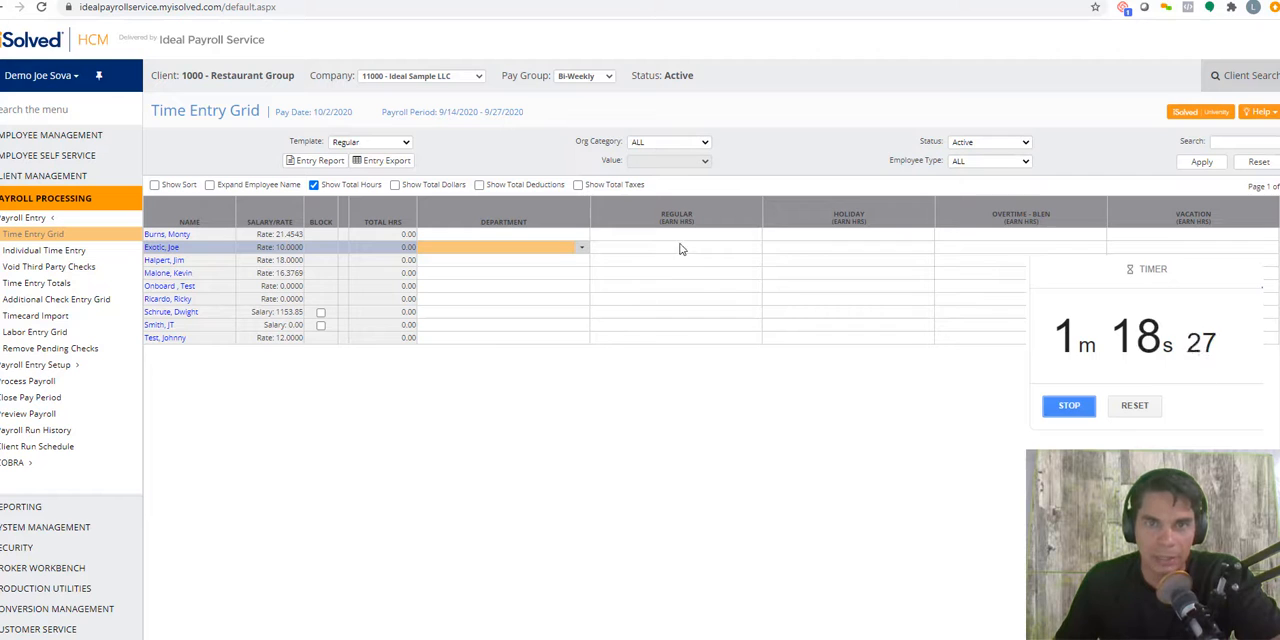
Step: Enter 8, 10 and 9 regular hours for the first three employees in the Time Entry Grid
{"action": "left_click", "coordinate": [627, 238]}
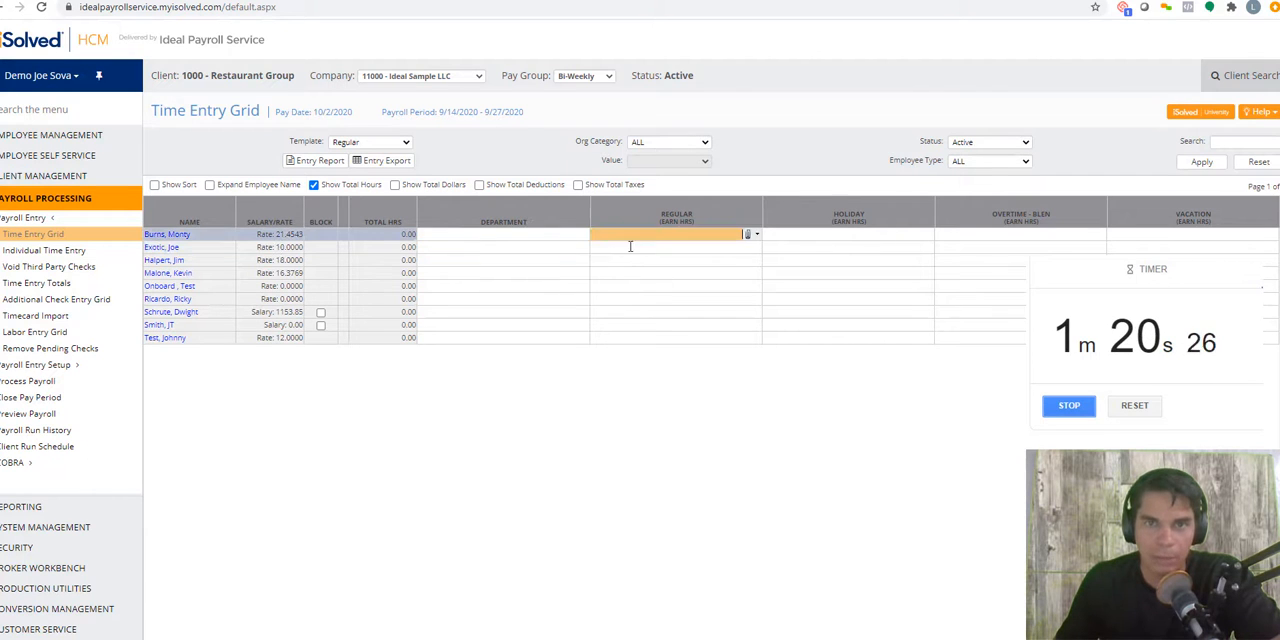
{"action": "type", "text": "8"}
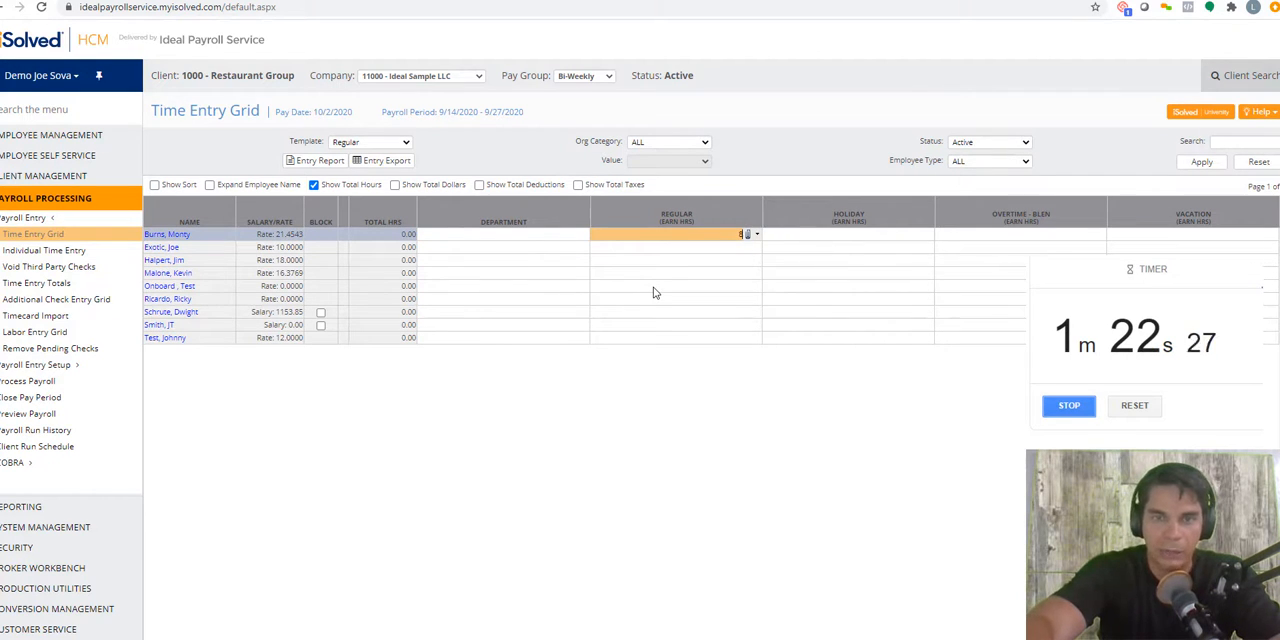
{"action": "key", "text": "Return"}
{"action": "type", "text": "10"}
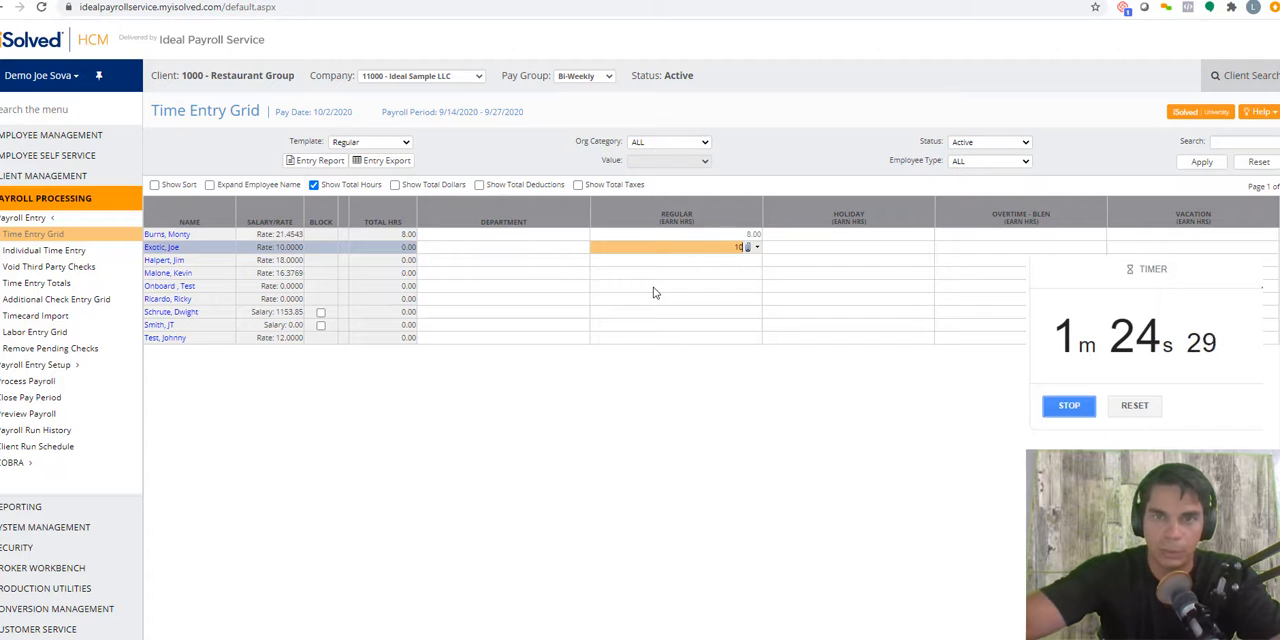
{"action": "key", "text": "Return"}
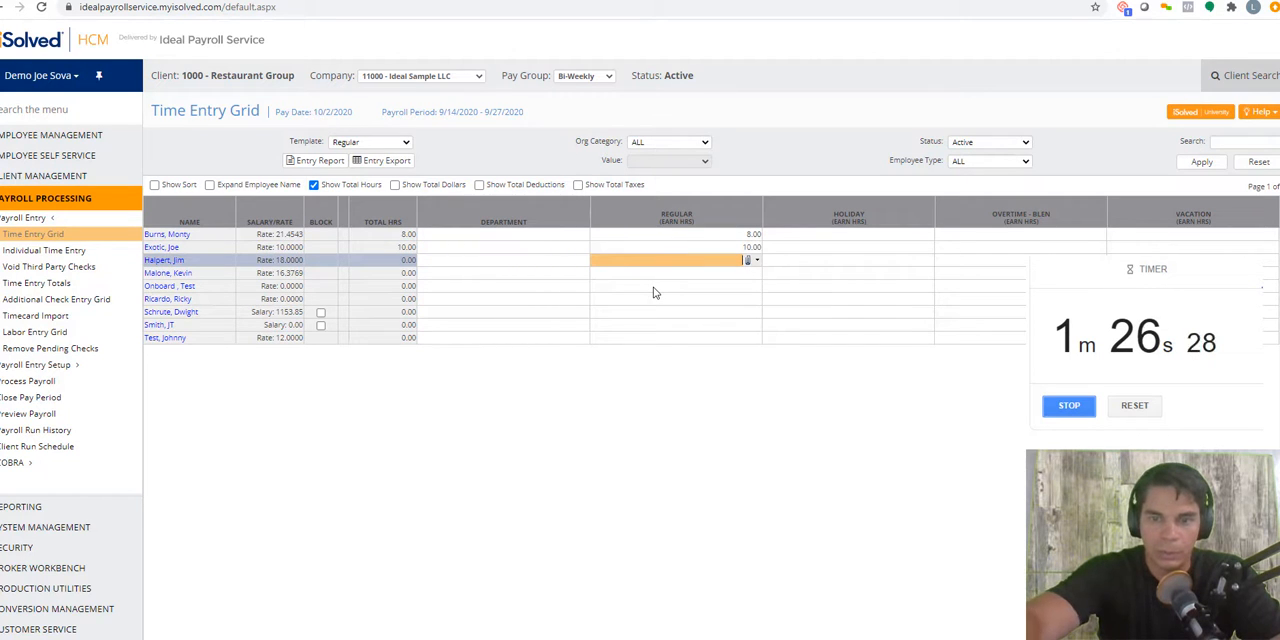
{"action": "key", "text": "Return"}
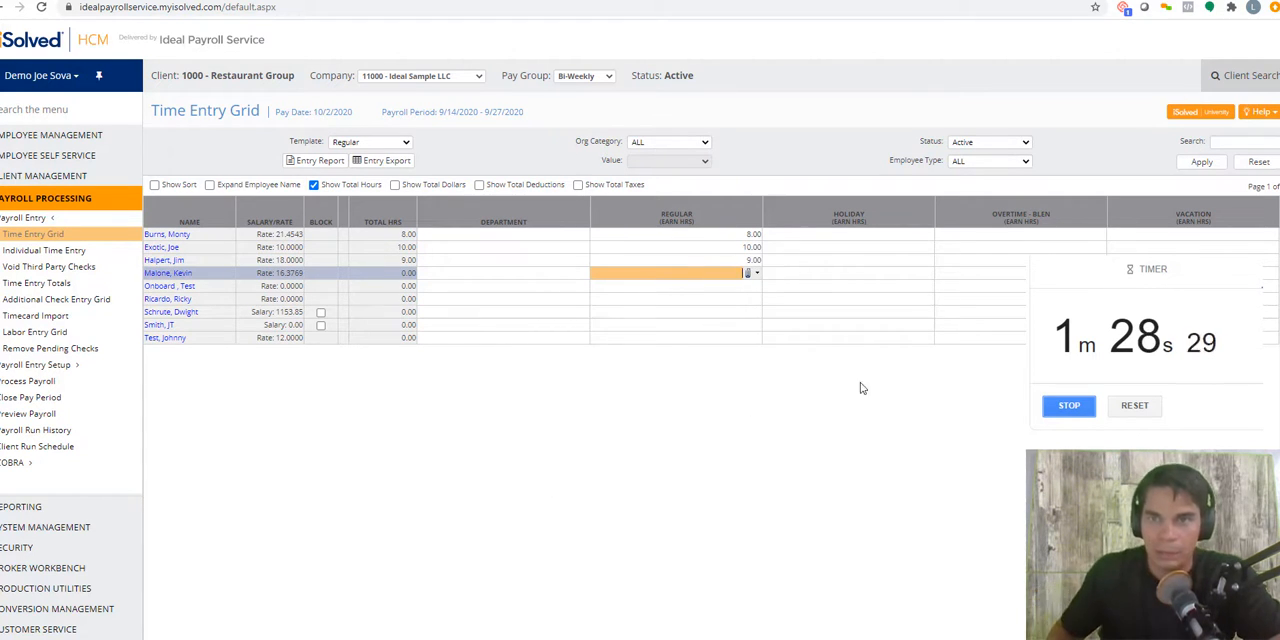
Step: Enter 7 overtime hours for the third employee in the Time Entry Grid
{"action": "left_click", "coordinate": [968, 260]}
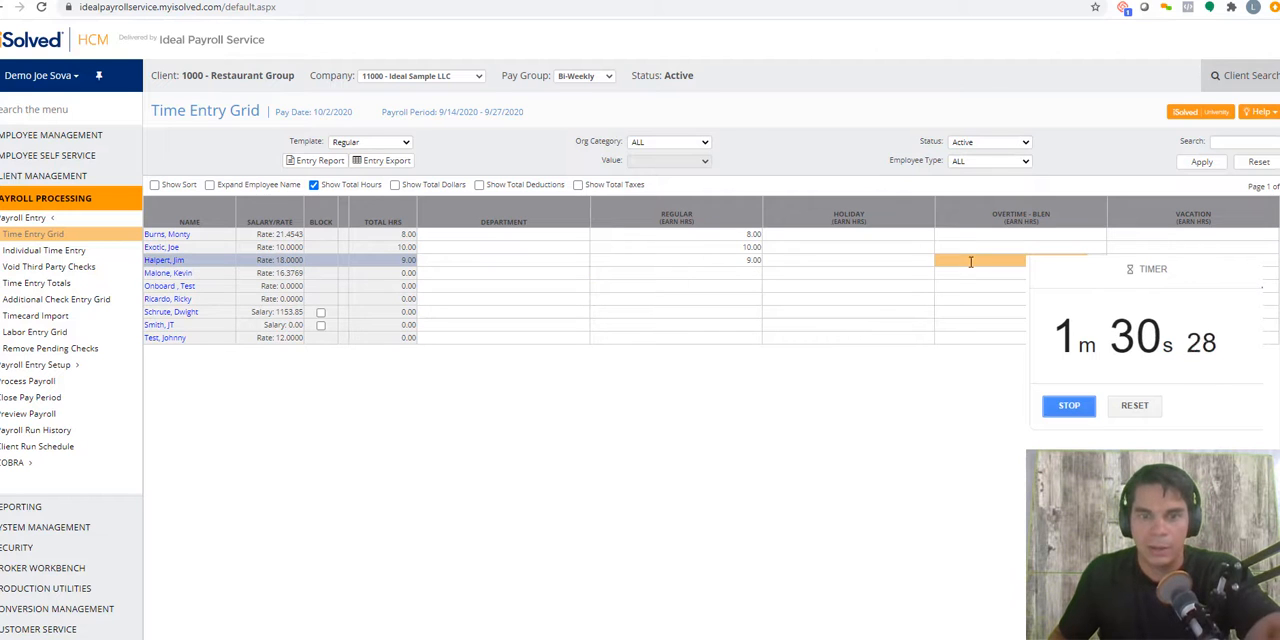
{"action": "type", "text": "7"}
{"action": "left_click", "coordinate": [730, 287]}
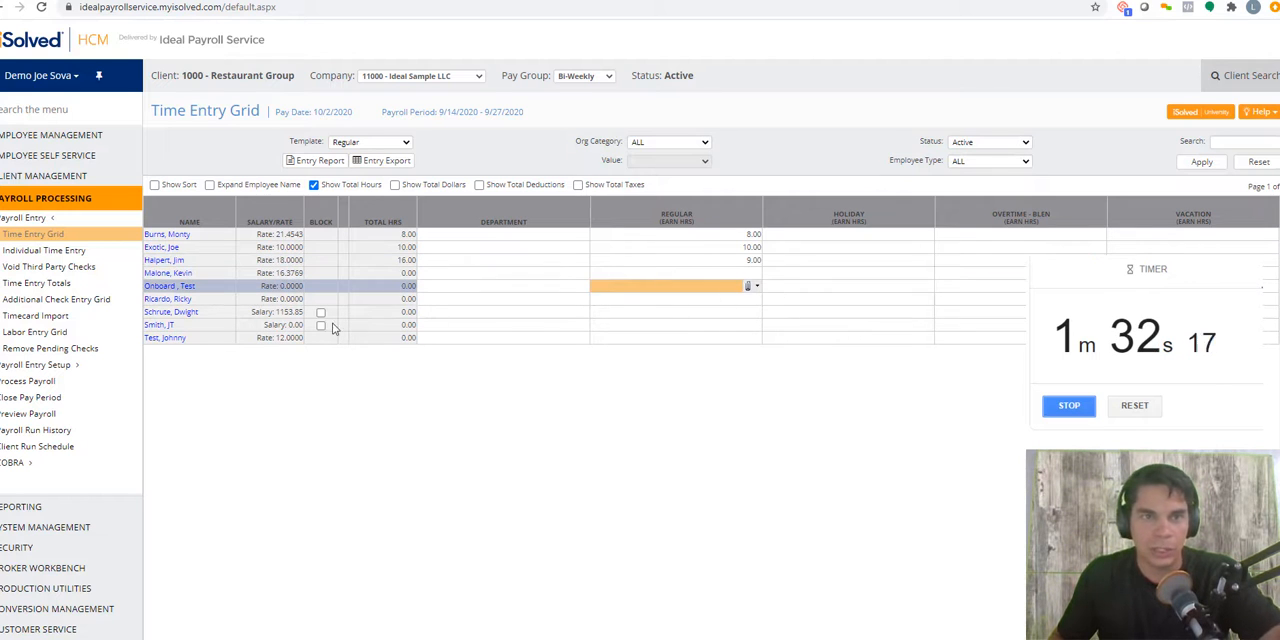
Step: Enter 10 regular hours for the last employee in the grid, 5 for the fourth and 20 for the fifth
{"action": "left_click", "coordinate": [682, 342]}
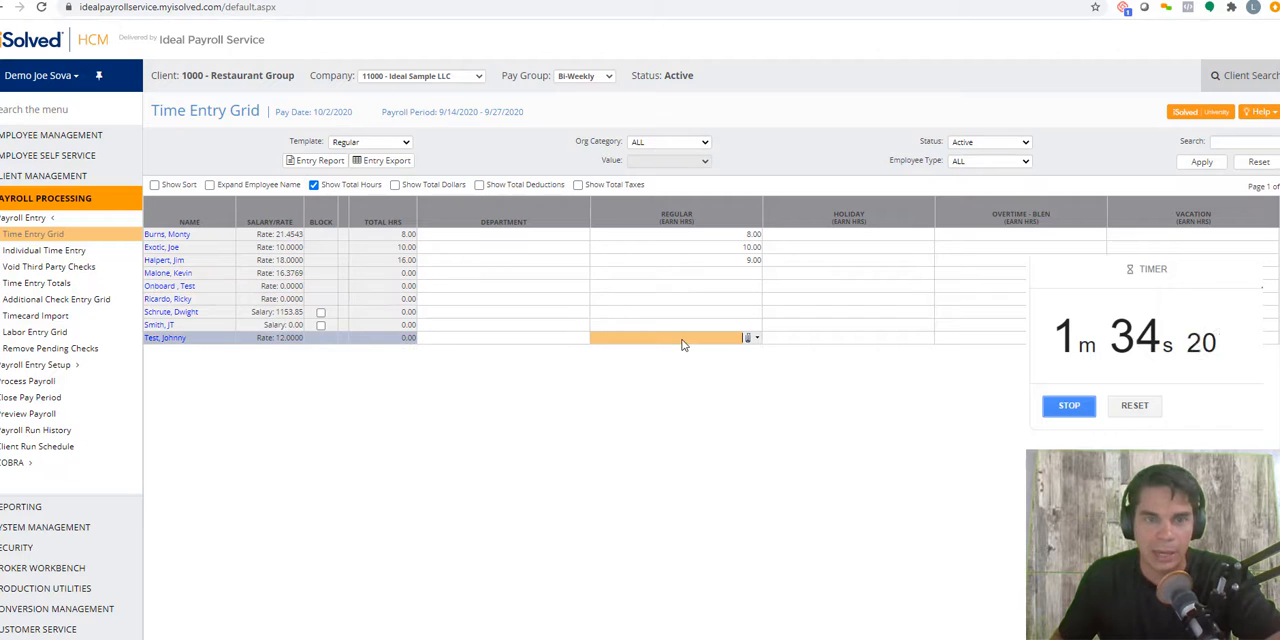
{"action": "type", "text": "10"}
{"action": "left_click", "coordinate": [690, 325]}
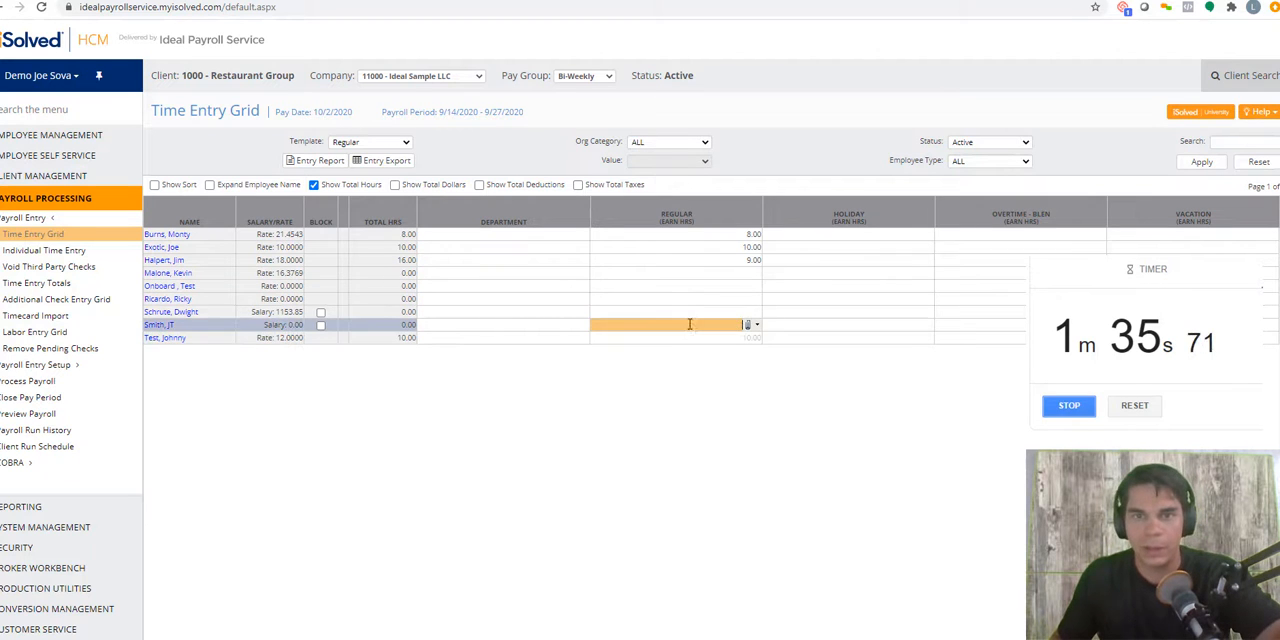
{"action": "left_click", "coordinate": [710, 276]}
{"action": "type", "text": "5"}
{"action": "left_click", "coordinate": [731, 290]}
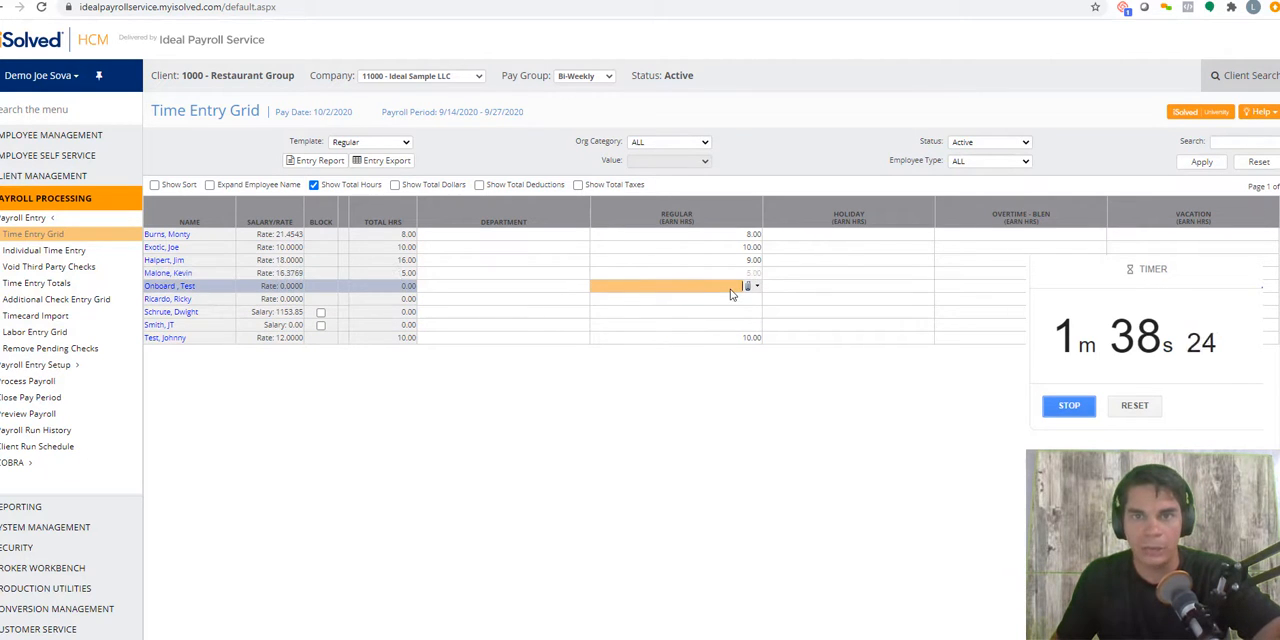
{"action": "type", "text": "20"}
{"action": "left_click", "coordinate": [737, 312]}
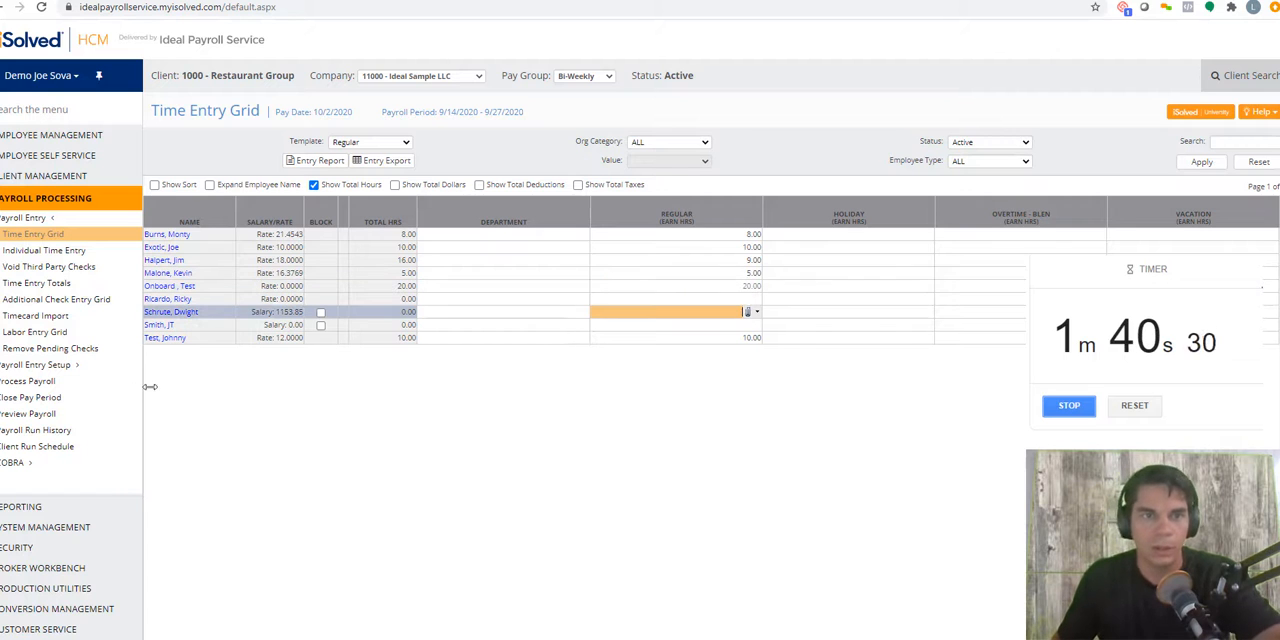
Step: Generate a payroll preview from the Close Pay Period page and open its Payroll Register report
{"action": "left_click", "coordinate": [16, 398]}
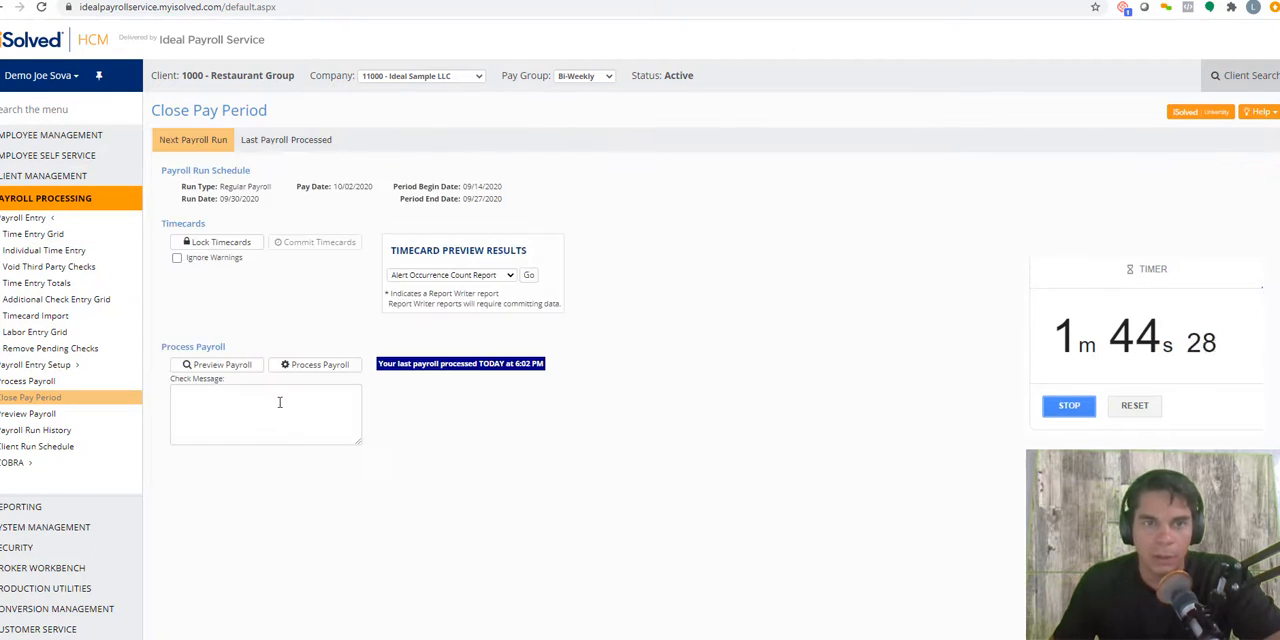
{"action": "left_click", "coordinate": [214, 364]}
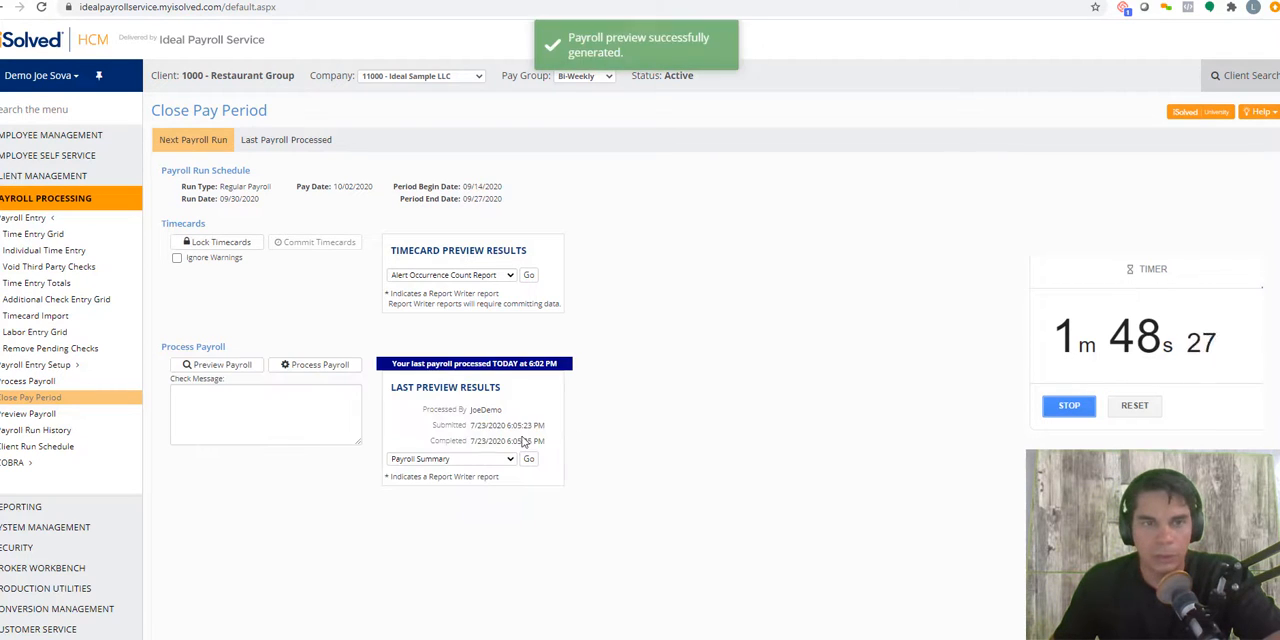
{"action": "left_click", "coordinate": [452, 459]}
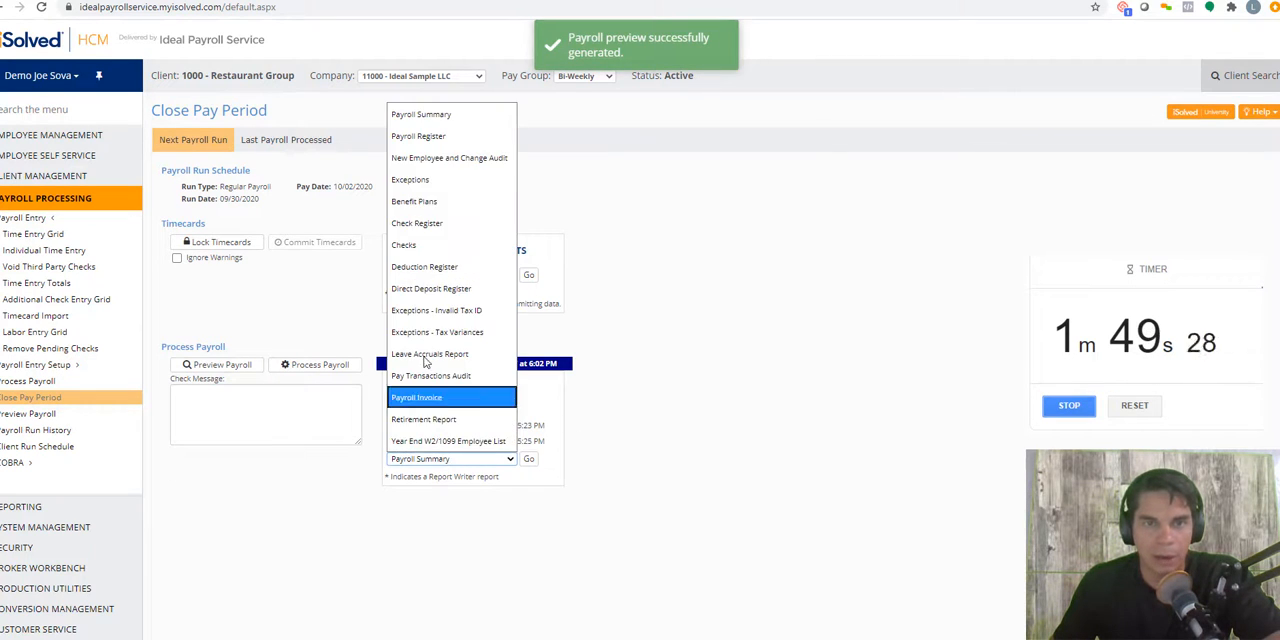
{"action": "left_click", "coordinate": [420, 136]}
{"action": "left_click", "coordinate": [529, 459]}
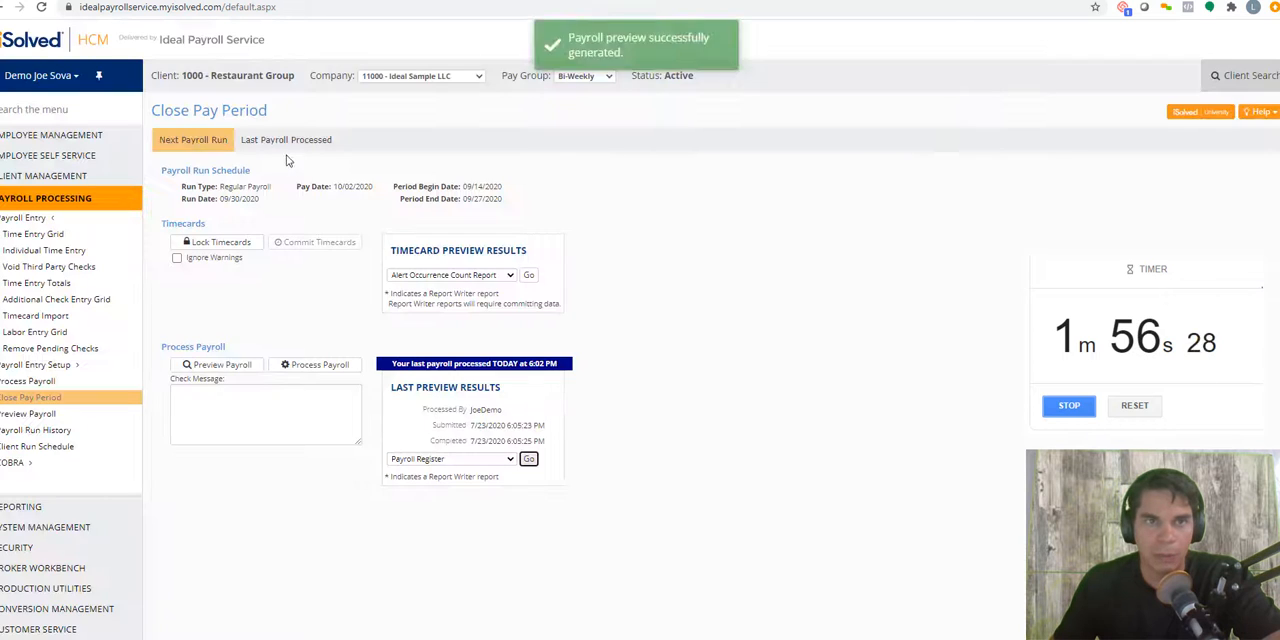
Step: Look through the available preview reports, review the employees' hours, pay and taxes in the Payroll Register preview, and close it
{"action": "left_click", "coordinate": [464, 460]}
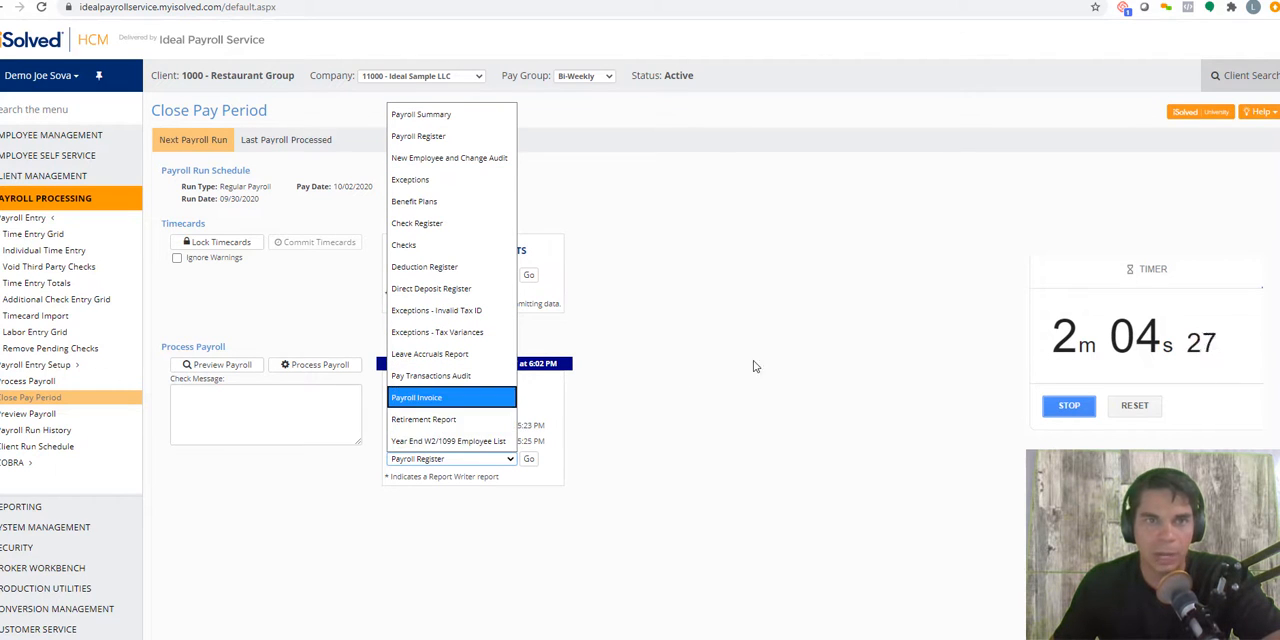
{"action": "left_click", "coordinate": [477, 135]}
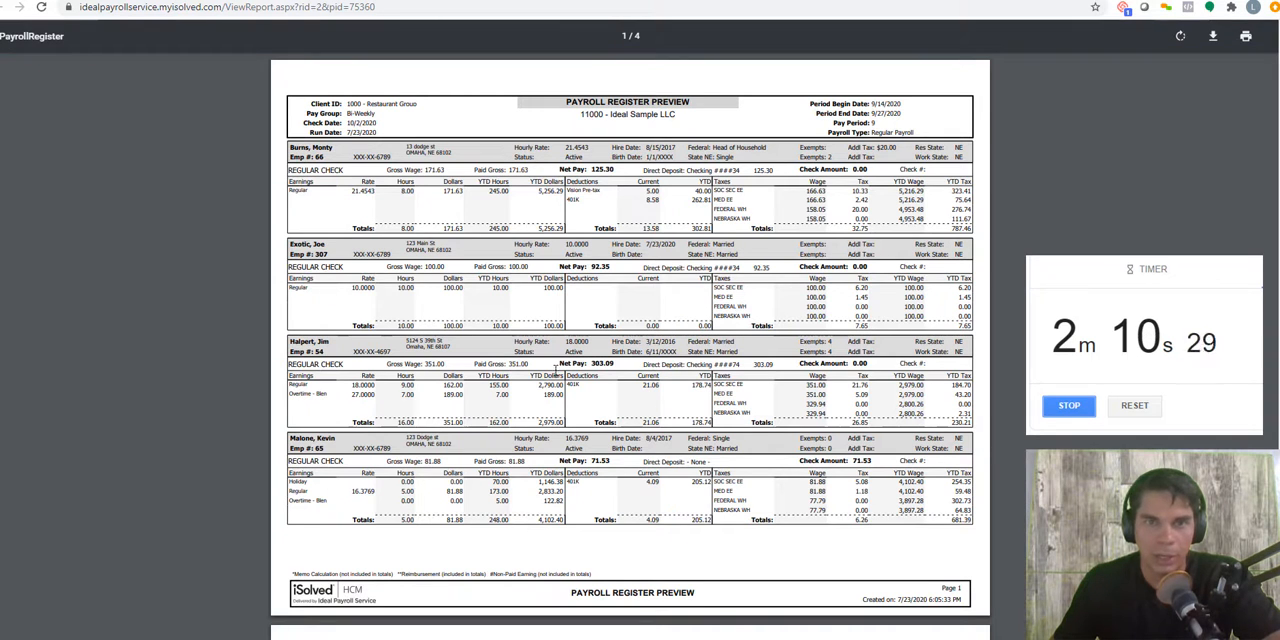
{"action": "scroll", "coordinate": [317, 281], "scroll_direction": "down", "scroll_amount": 1}
{"action": "scroll", "coordinate": [446, 258], "scroll_direction": "down", "scroll_amount": 1}
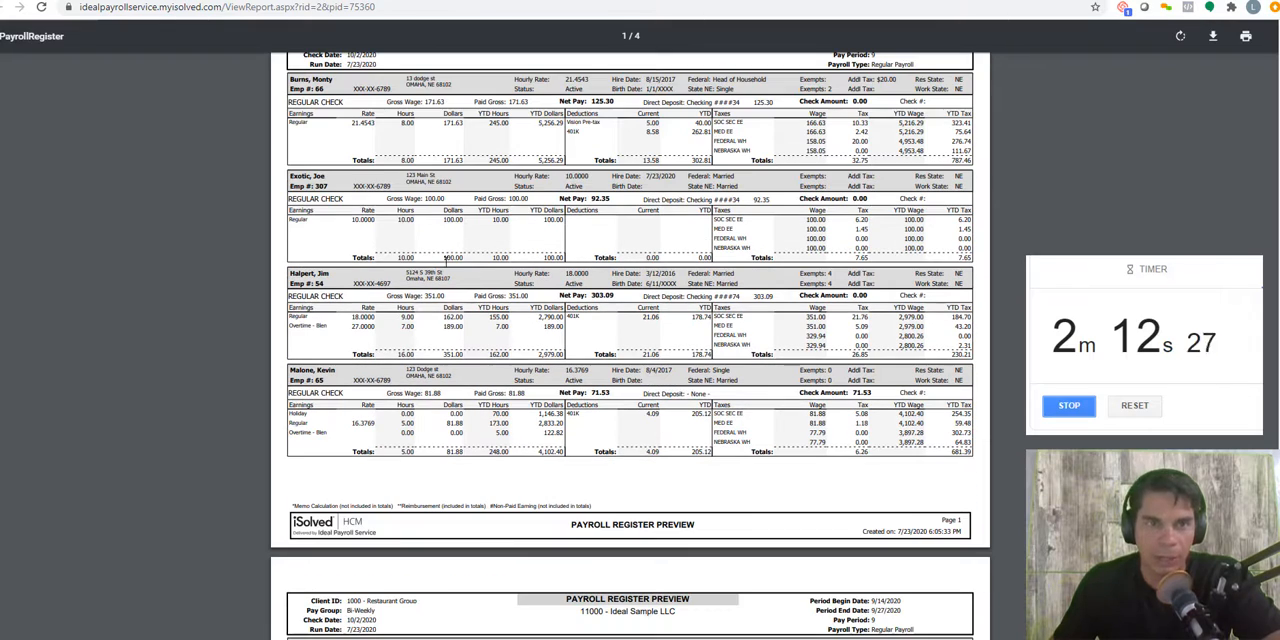
{"action": "scroll", "coordinate": [697, 298], "scroll_direction": "up", "scroll_amount": 2}
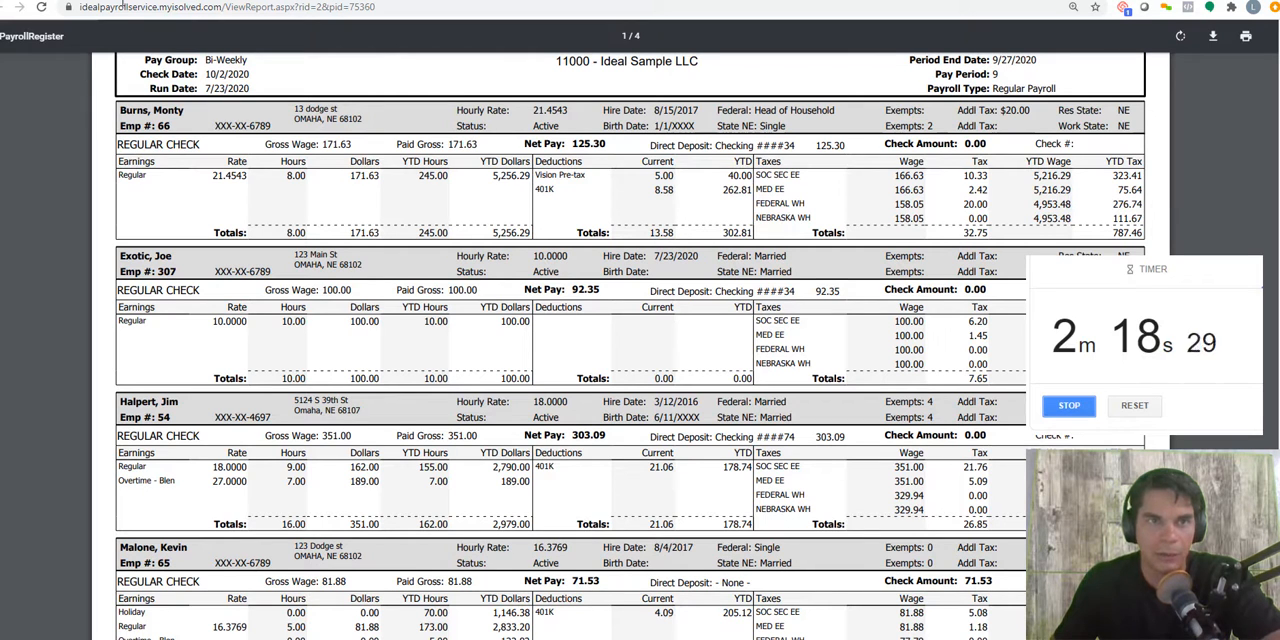
{"action": "key", "text": "ctrl+w"}
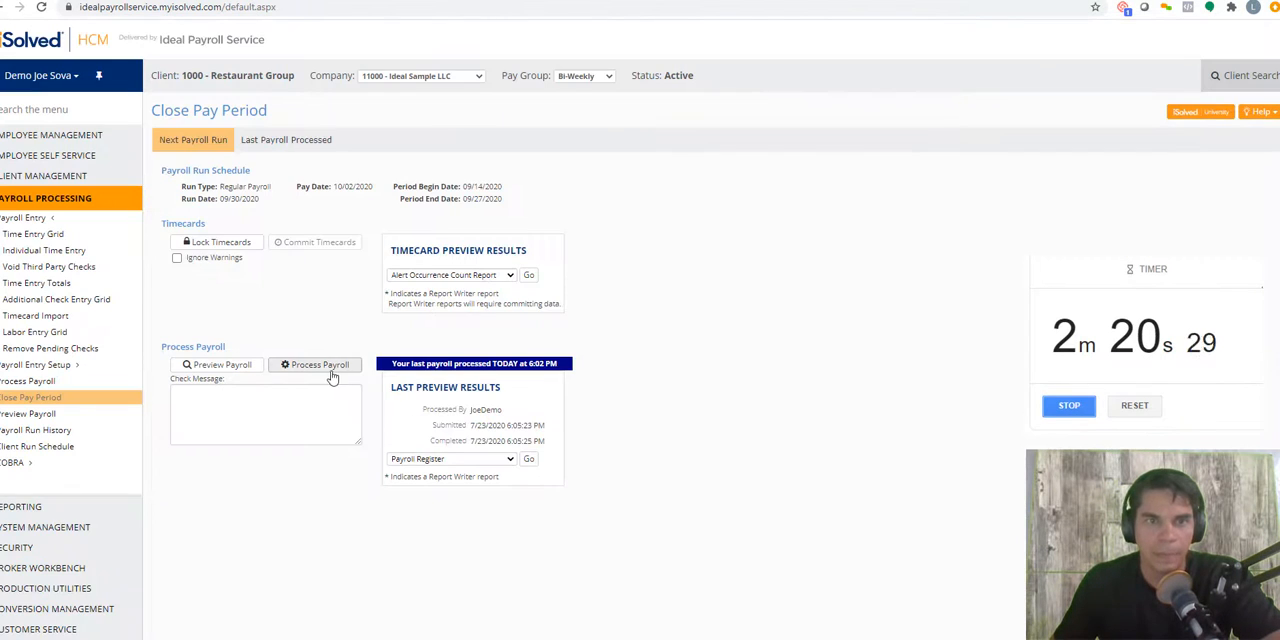
Step: Process the payroll, acknowledging that it has been reviewed for accuracy and all transactions are verified
{"action": "left_click", "coordinate": [328, 368]}
{"action": "left_click", "coordinate": [777, 329]}
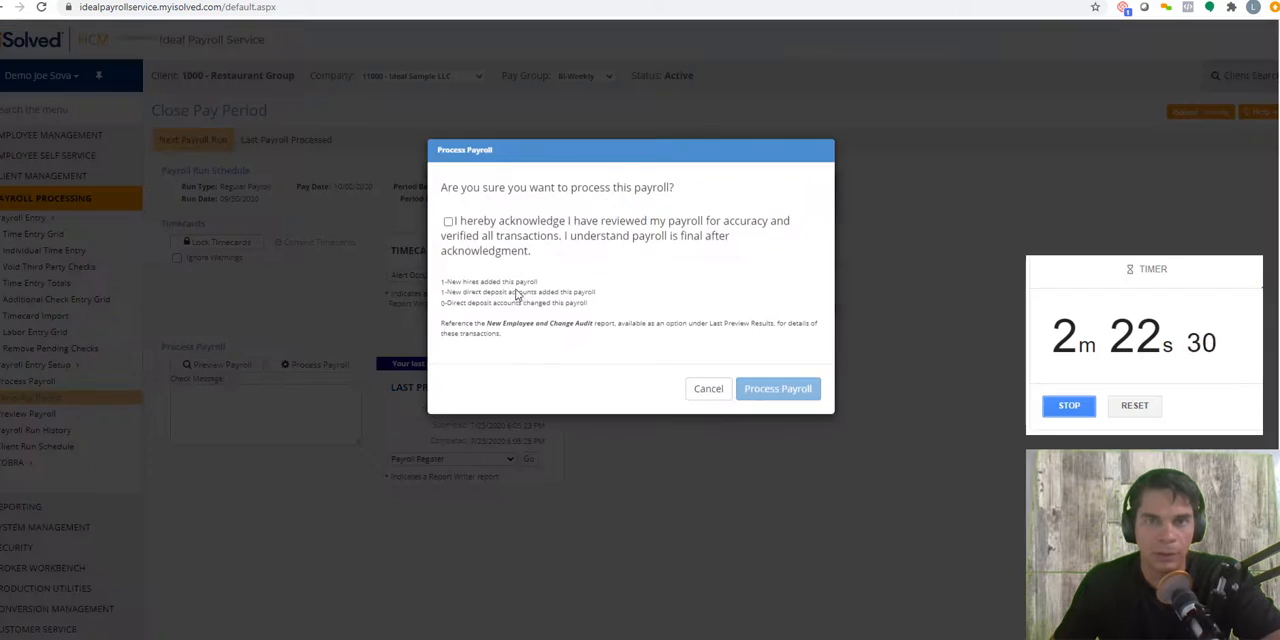
{"action": "left_click", "coordinate": [448, 293]}
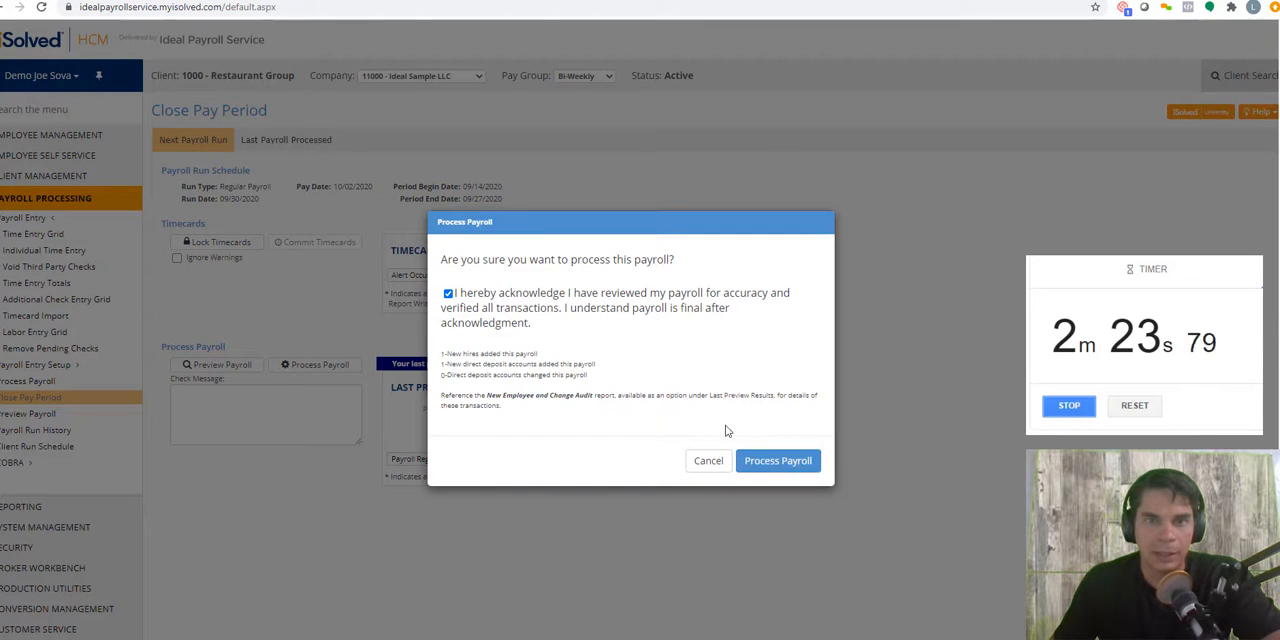
{"action": "left_click", "coordinate": [777, 461]}
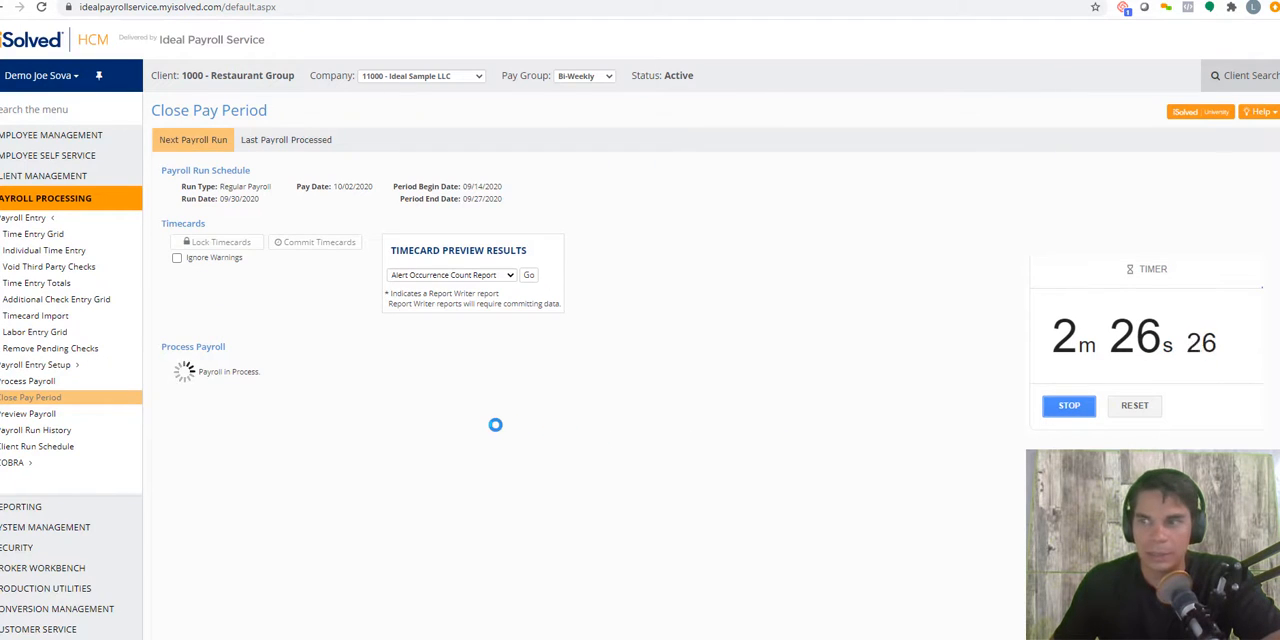